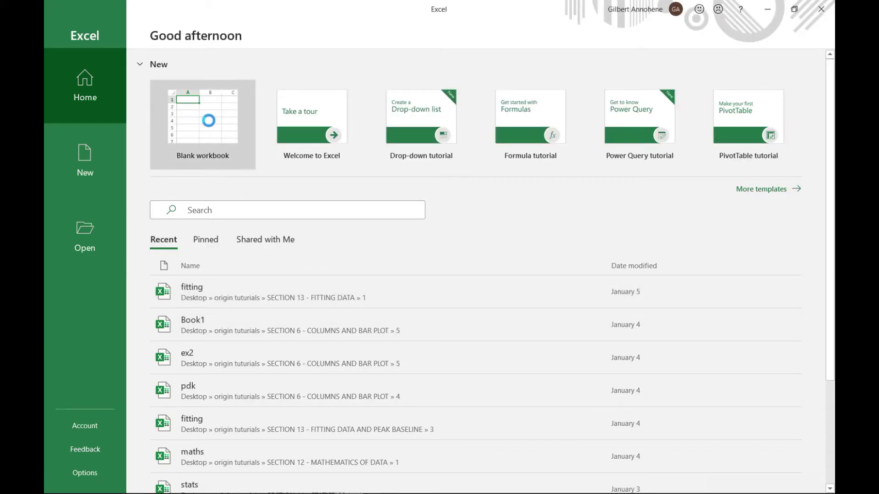
- Create a new blank workbook from the Excel start screen
{"action": "left_click", "coordinate": [208, 120]}
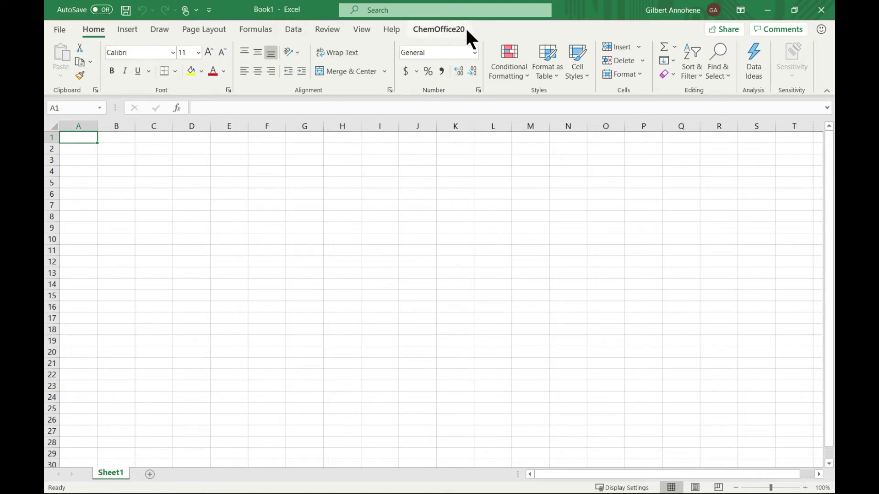
- Open the File backstage view for Book1
{"action": "left_click", "coordinate": [60, 29]}
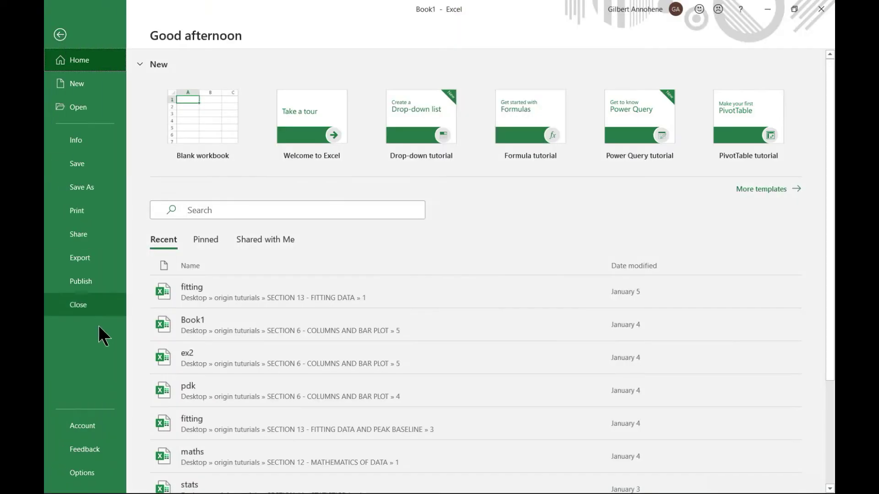
- In Excel Options, check that the ChemDraw/Excel 20 add-in is active, then show the ChemOffice20 tab
{"action": "left_click", "coordinate": [81, 472]}
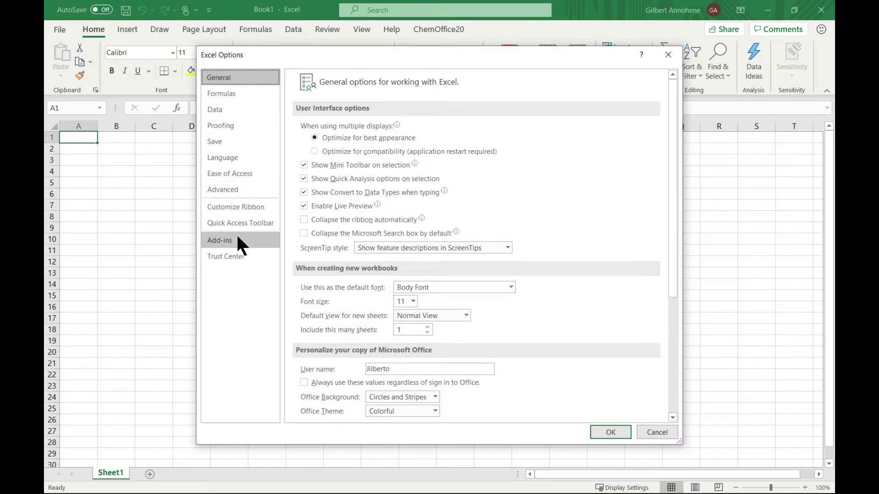
{"action": "left_click", "coordinate": [227, 240]}
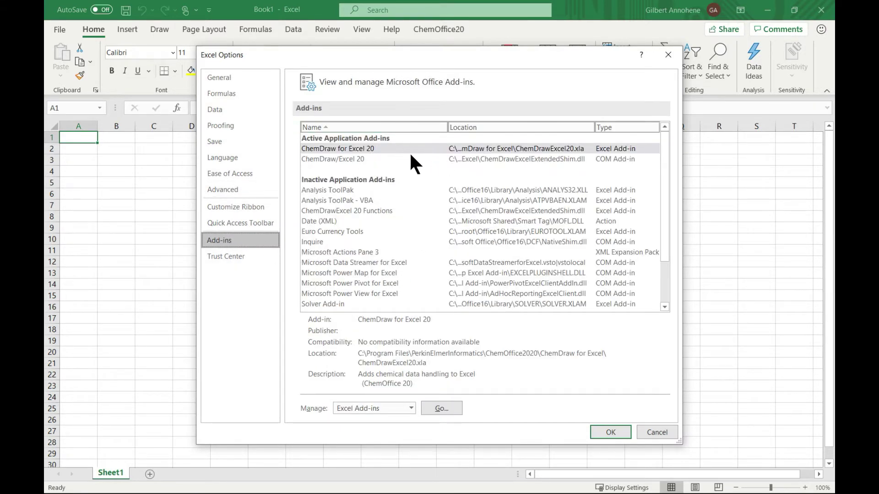
{"action": "left_click", "coordinate": [403, 409]}
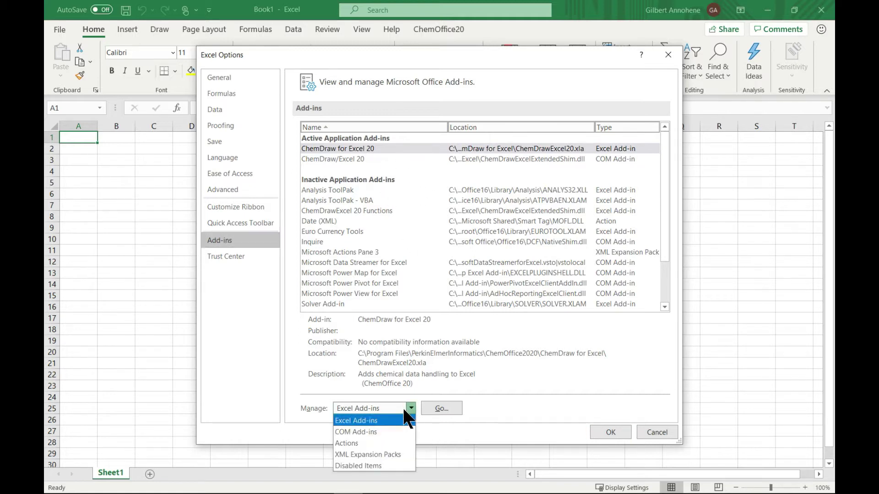
{"action": "left_click", "coordinate": [543, 366]}
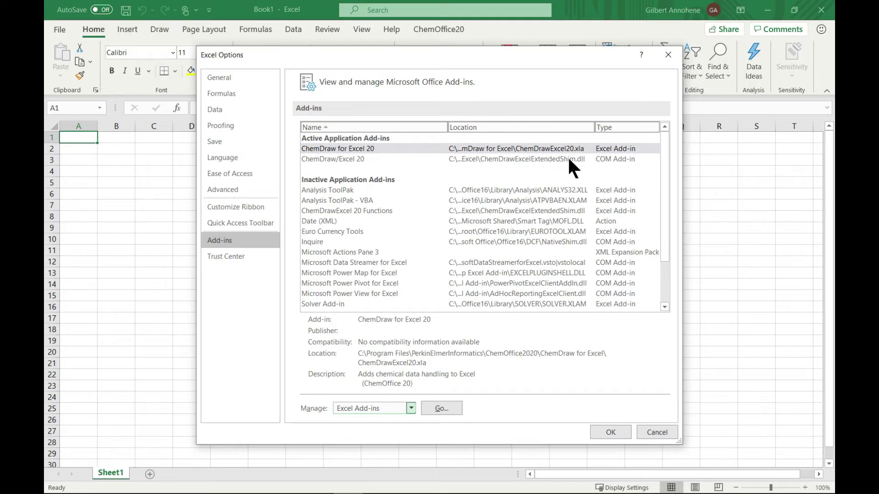
{"action": "left_click", "coordinate": [544, 160]}
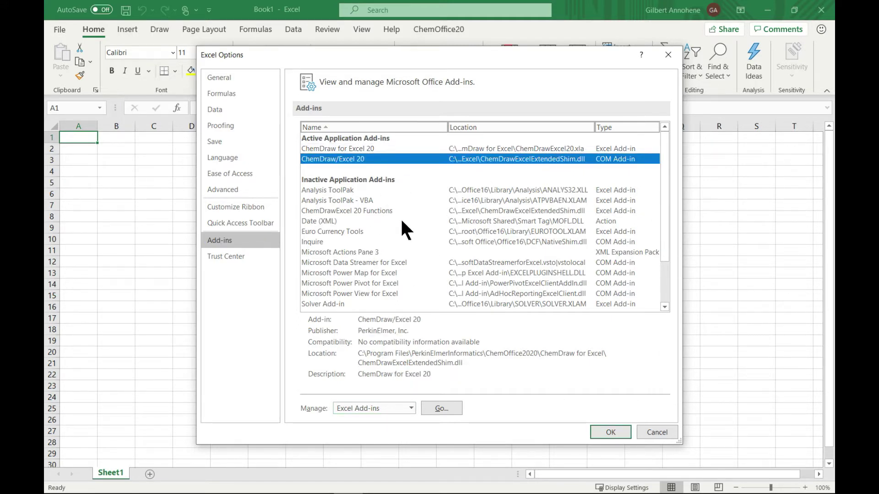
{"action": "left_click", "coordinate": [667, 54]}
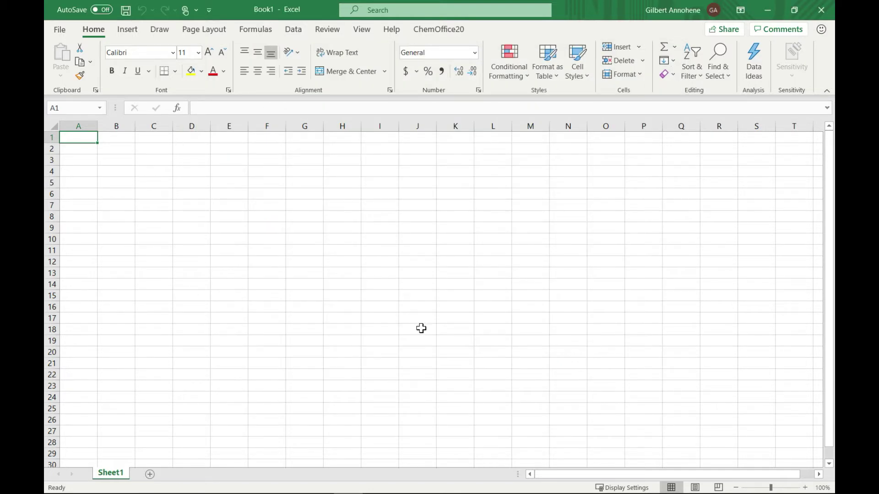
{"action": "left_click", "coordinate": [445, 30]}
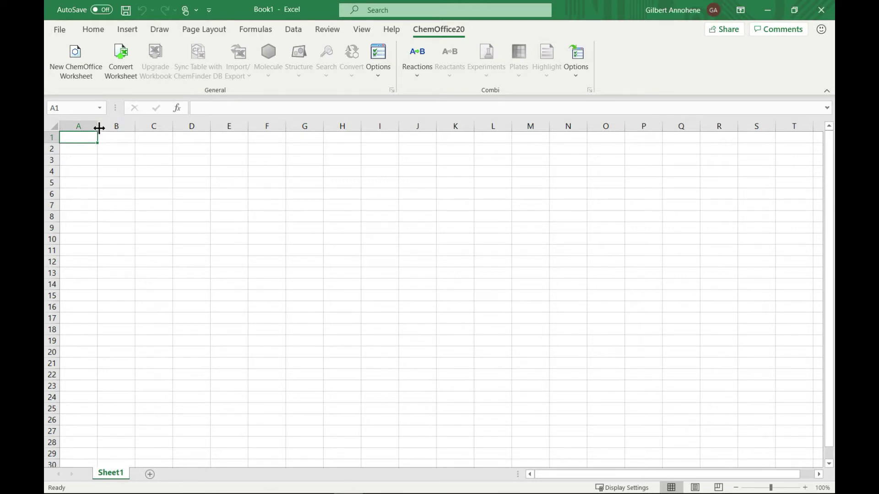
- Widen columns A and B and enter the Structure header in A1
{"action": "left_click_drag", "start_coordinate": [97, 127], "coordinate": [158, 133]}
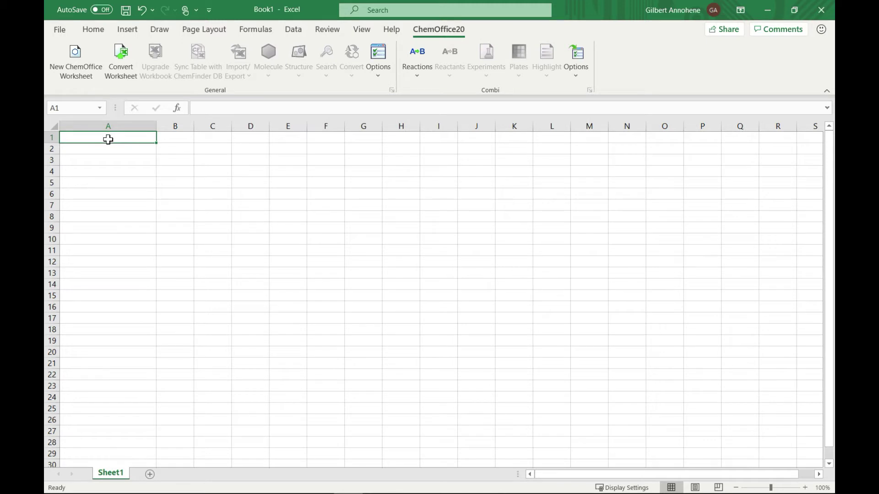
{"action": "type", "text": "S"}
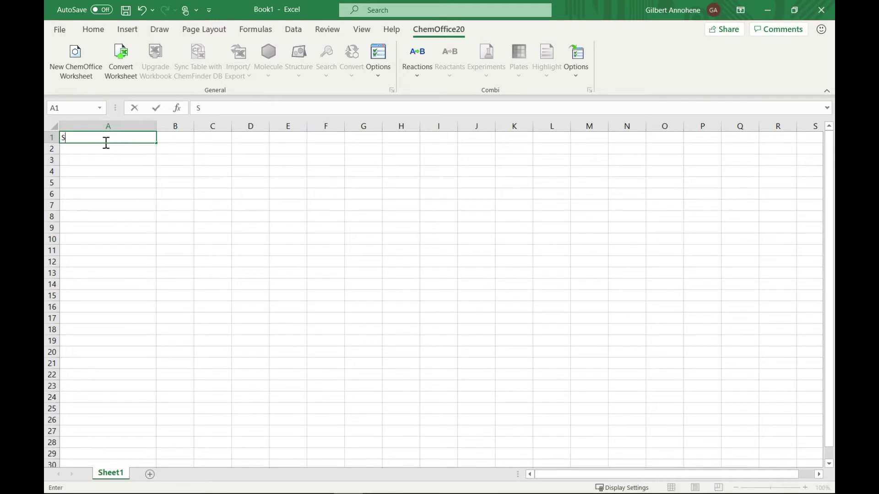
{"action": "type", "text": "tructure"}
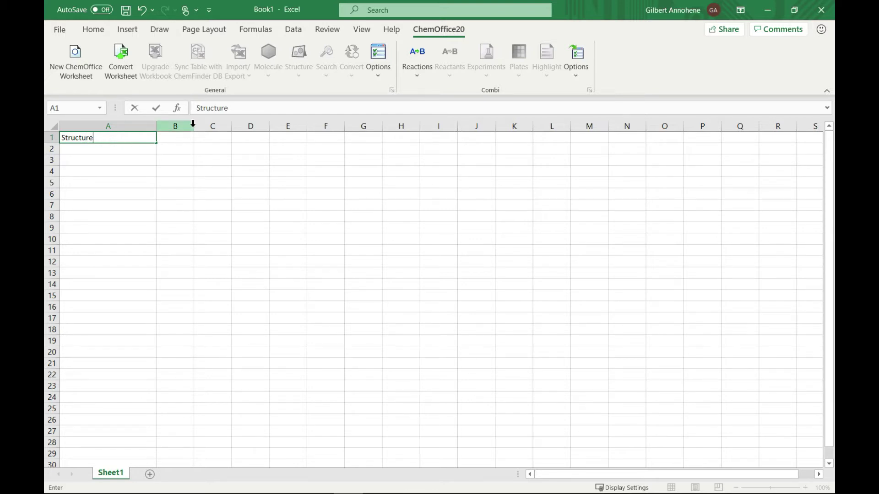
{"action": "left_click", "coordinate": [191, 124]}
{"action": "left_click_drag", "start_coordinate": [193, 126], "coordinate": [218, 130]}
{"action": "left_click", "coordinate": [200, 137]}
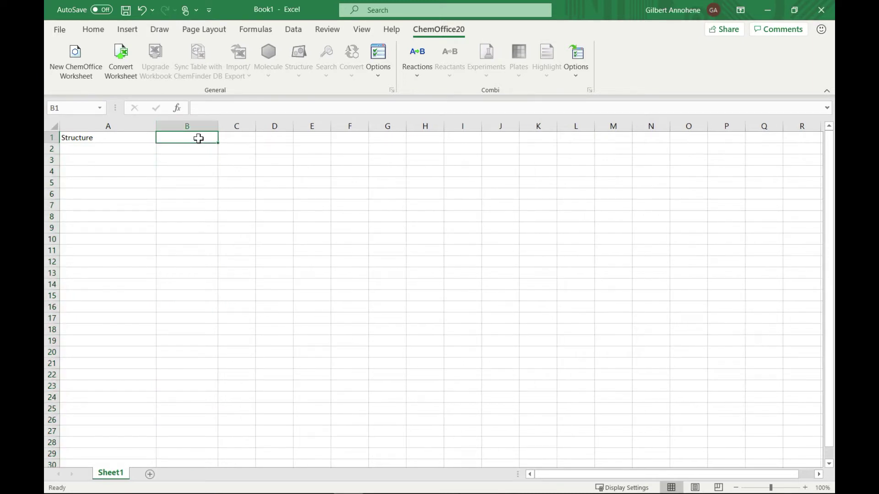
- Enter Formula in B1, correcting the 'Forumla' typo, and MW in C1
{"action": "type", "text": "Forumla"}
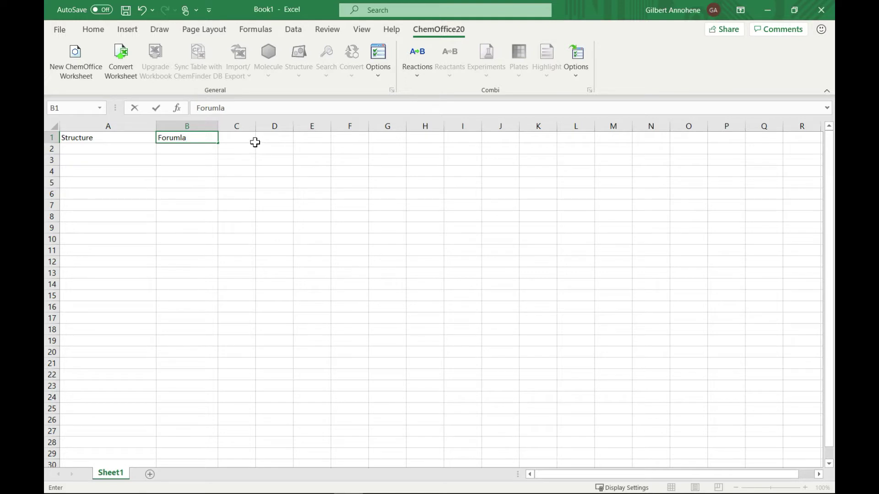
{"action": "left_click", "coordinate": [182, 158]}
{"action": "double_click", "coordinate": [173, 137]}
{"action": "key", "text": "BackSpace"}
{"action": "type", "text": "u"}
{"action": "left_click", "coordinate": [226, 138]}
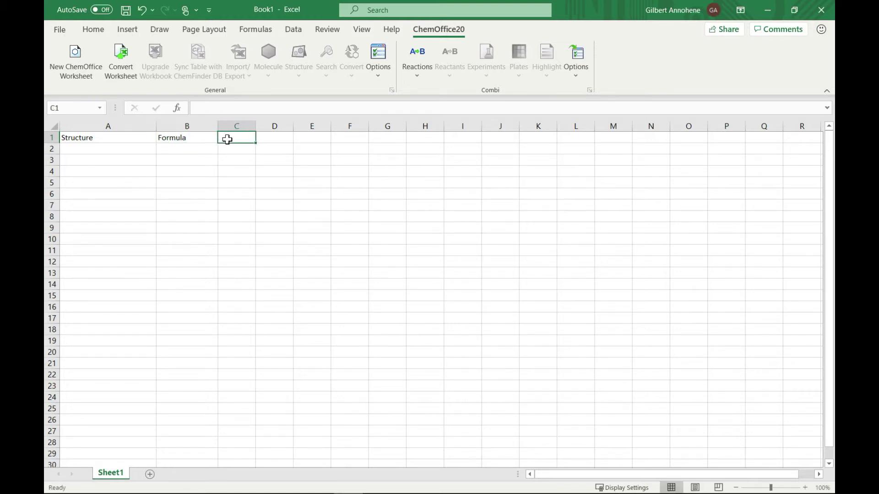
{"action": "type", "text": "MW"}
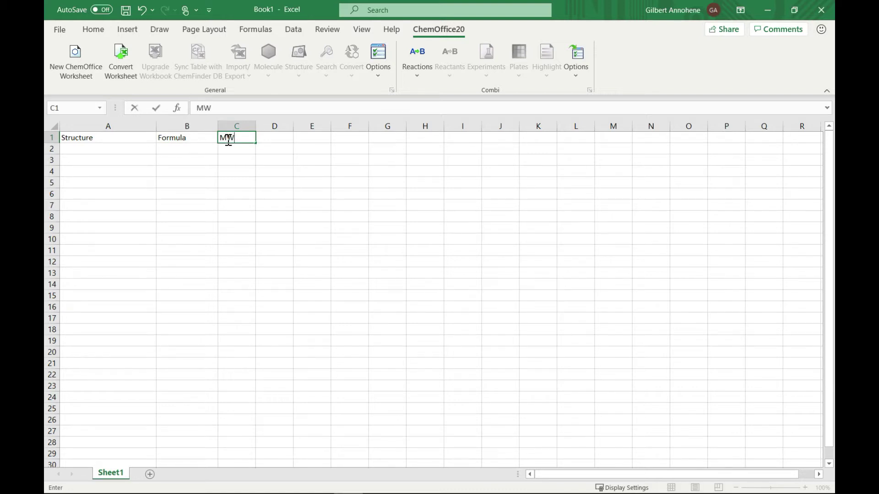
{"action": "left_click", "coordinate": [260, 134]}
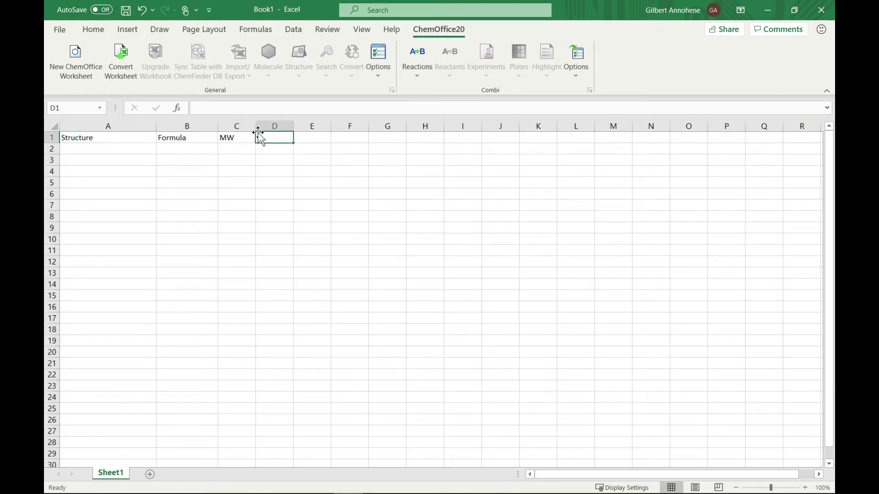
- Widen column C and select cell A2 under the Structure header
{"action": "left_click_drag", "start_coordinate": [255, 126], "coordinate": [292, 126]}
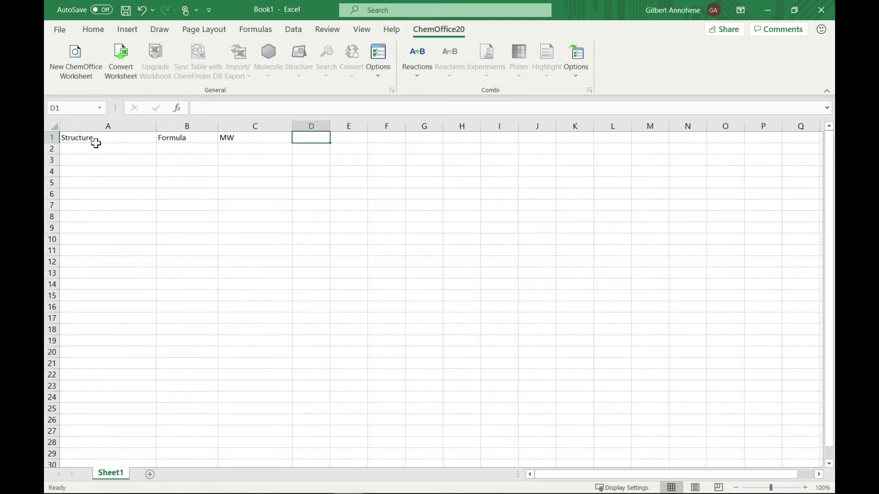
{"action": "left_click", "coordinate": [81, 141]}
{"action": "left_click", "coordinate": [169, 202]}
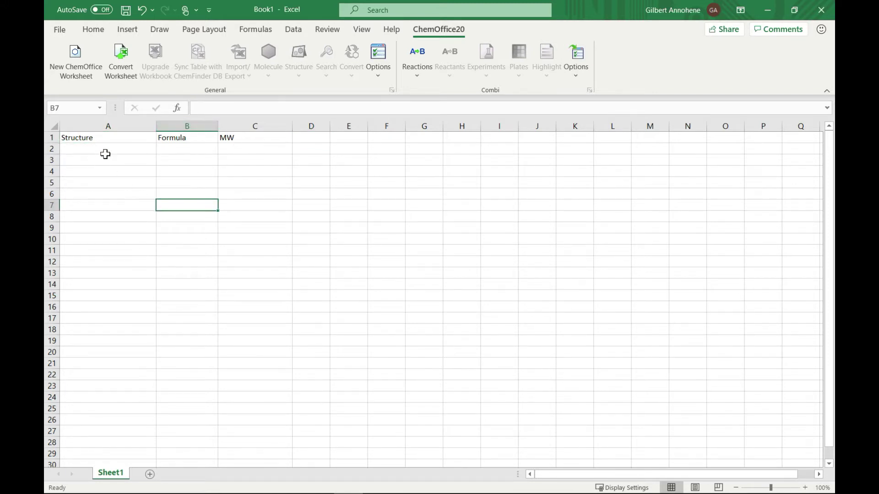
{"action": "left_click", "coordinate": [81, 151]}
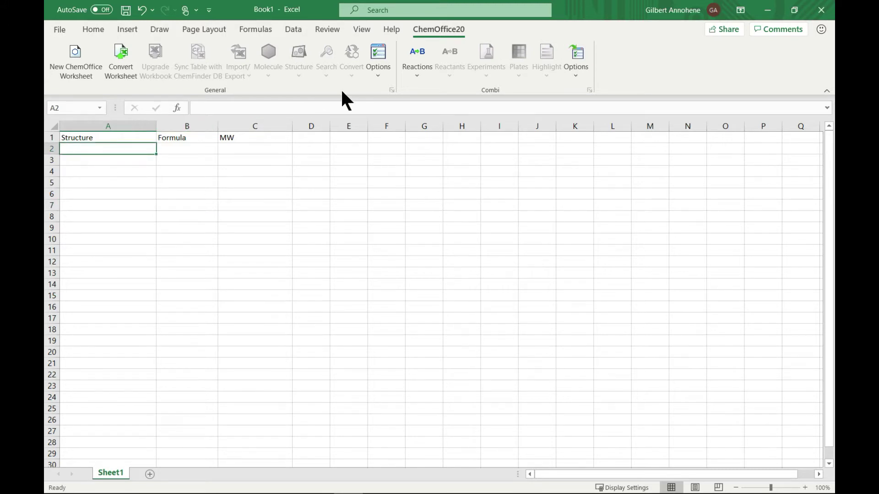
- Add two ChemOffice worksheets, ChemOffice1 and ChemOffice2, to the workbook
{"action": "left_click", "coordinate": [379, 69]}
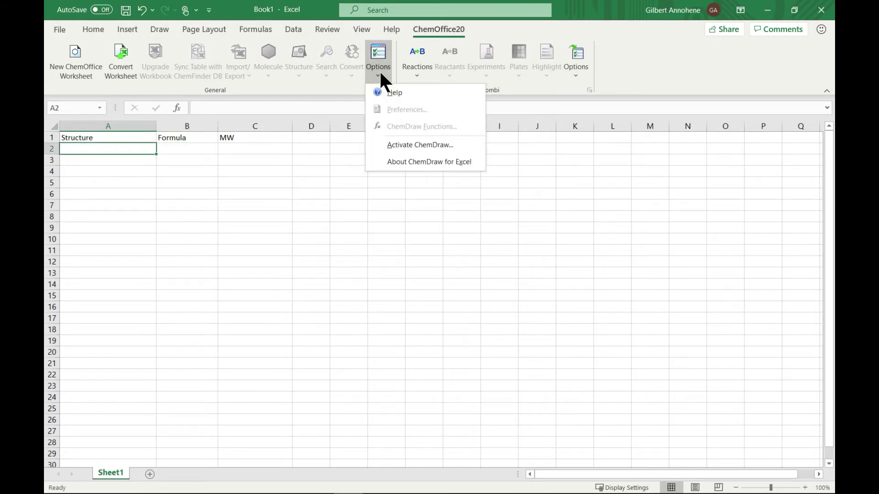
{"action": "left_click", "coordinate": [270, 171]}
{"action": "left_click", "coordinate": [132, 138]}
{"action": "key", "text": "Down"}
{"action": "key", "text": "Down"}
{"action": "key", "text": "Down"}
{"action": "key", "text": "Down"}
{"action": "key", "text": "Down"}
{"action": "left_click", "coordinate": [87, 70]}
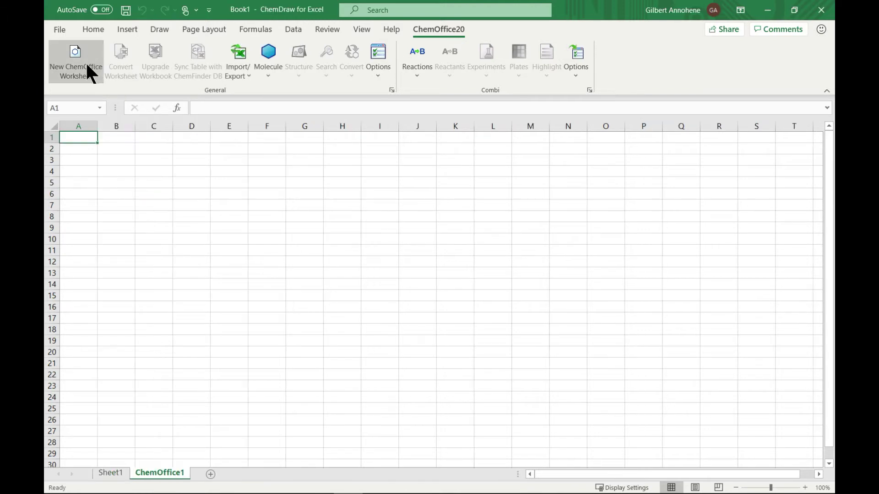
{"action": "left_click", "coordinate": [87, 69]}
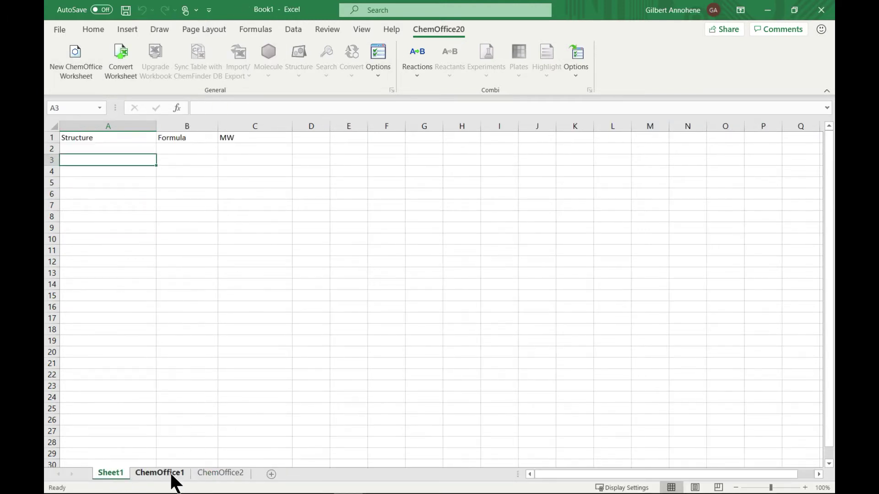
- On the ChemOffice1 sheet, select cell A2 and open the Molecule command list
{"action": "left_click", "coordinate": [173, 475]}
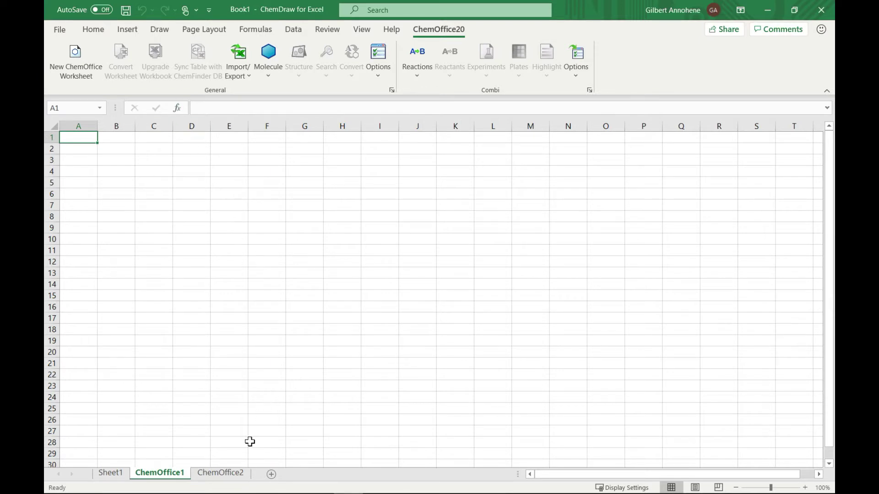
{"action": "left_click", "coordinate": [82, 147]}
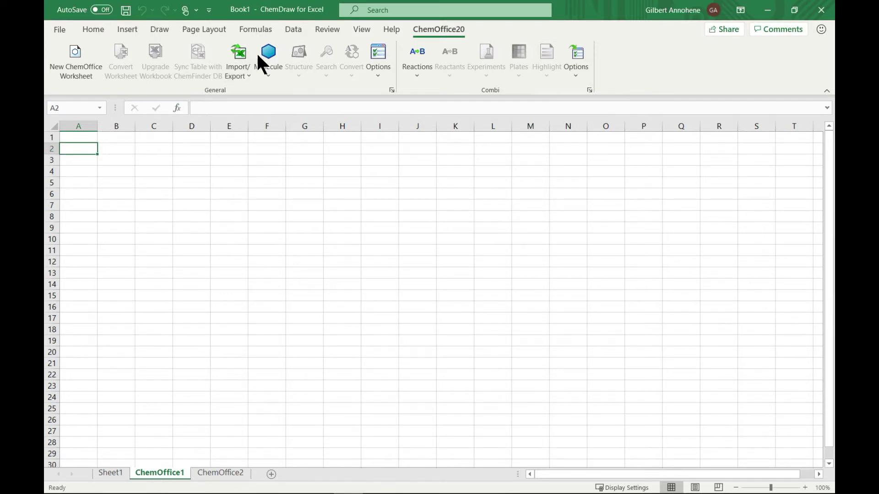
{"action": "left_click", "coordinate": [269, 74]}
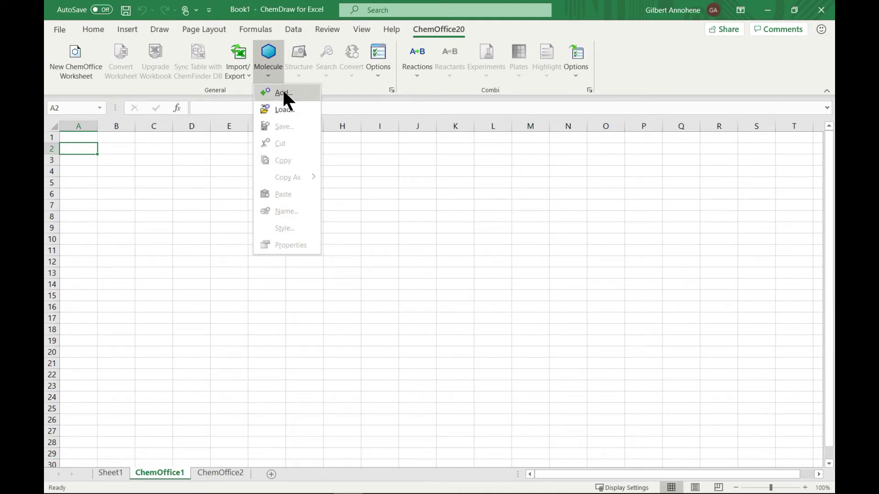
- Add a new molecule to cell A2, confirm with Yes, and maximize the ChemDraw window
{"action": "left_click", "coordinate": [283, 93]}
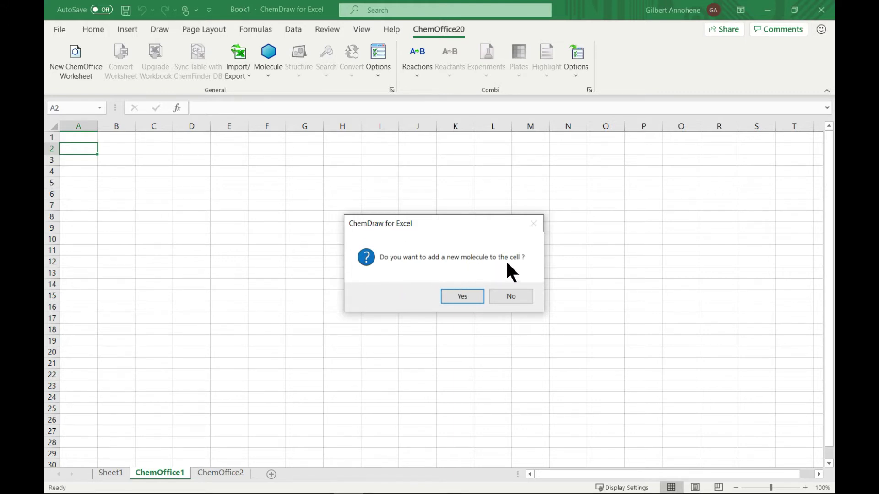
{"action": "left_click", "coordinate": [462, 295]}
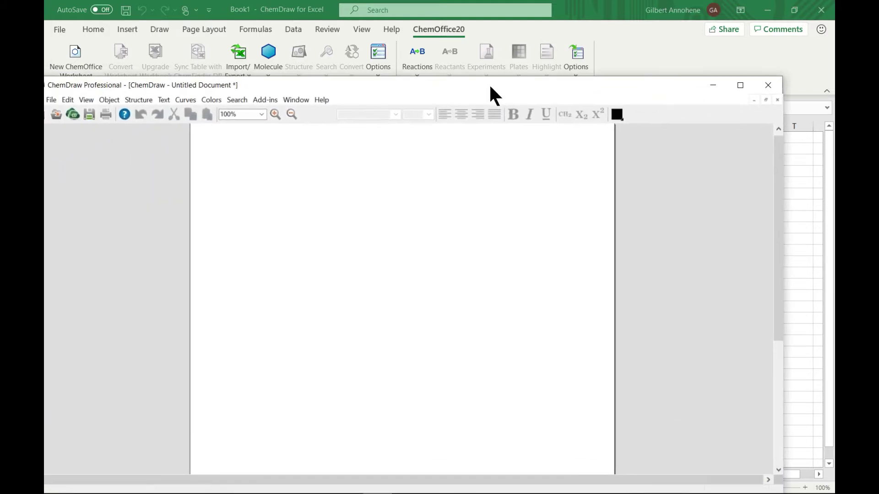
{"action": "left_click", "coordinate": [748, 87]}
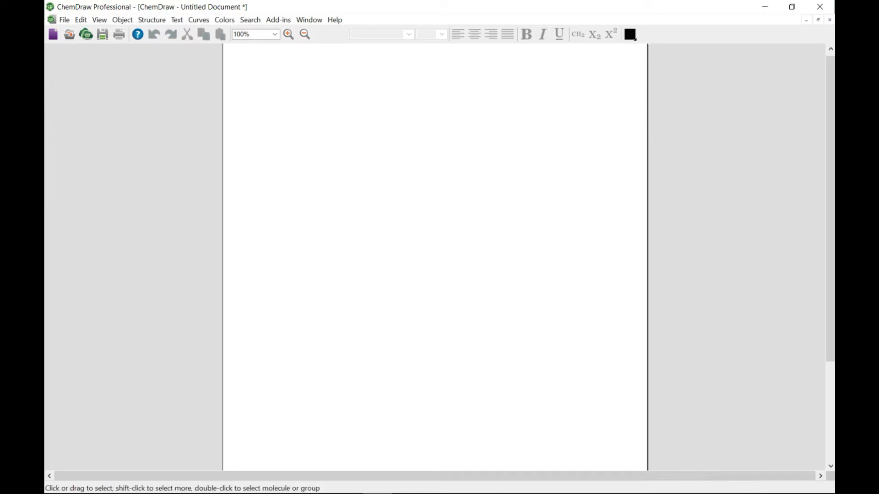
- Float the Tools and Add-ins palettes, then draw a cyclooctane ring at the top-left and select it
{"action": "left_click_drag", "start_coordinate": [54, 96], "coordinate": [74, 83]}
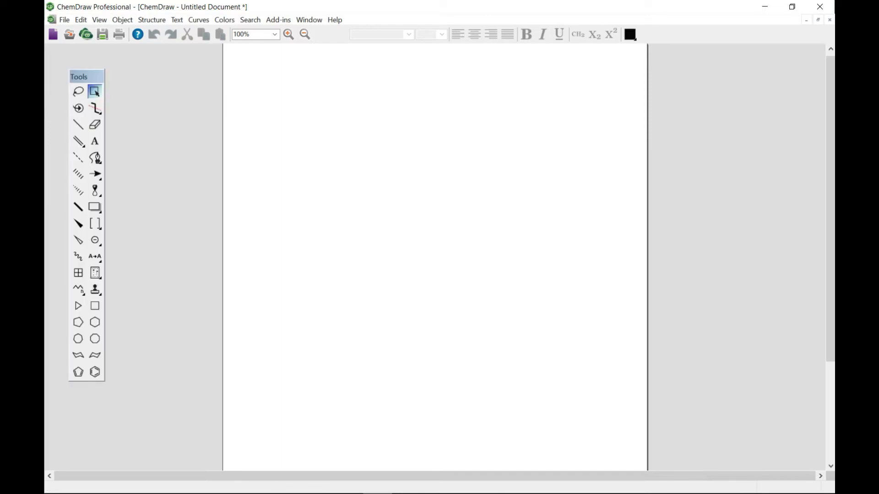
{"action": "left_click_drag", "start_coordinate": [51, 192], "coordinate": [166, 93]}
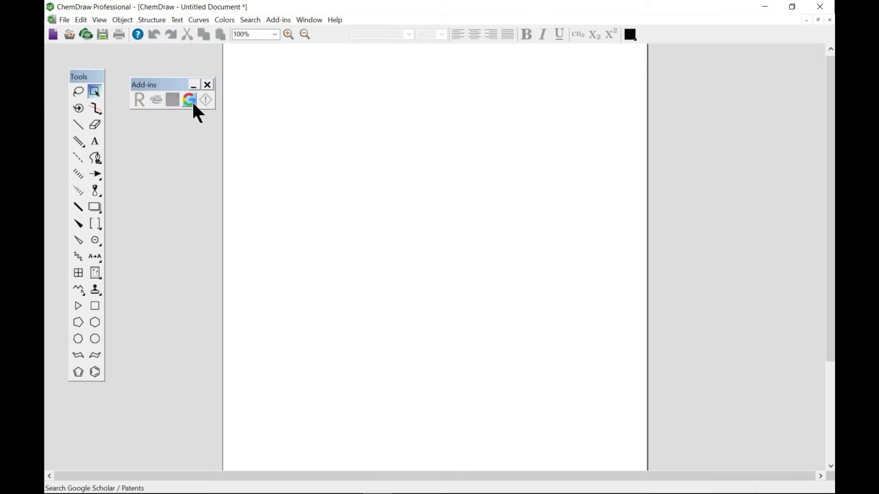
{"action": "left_click", "coordinate": [95, 340]}
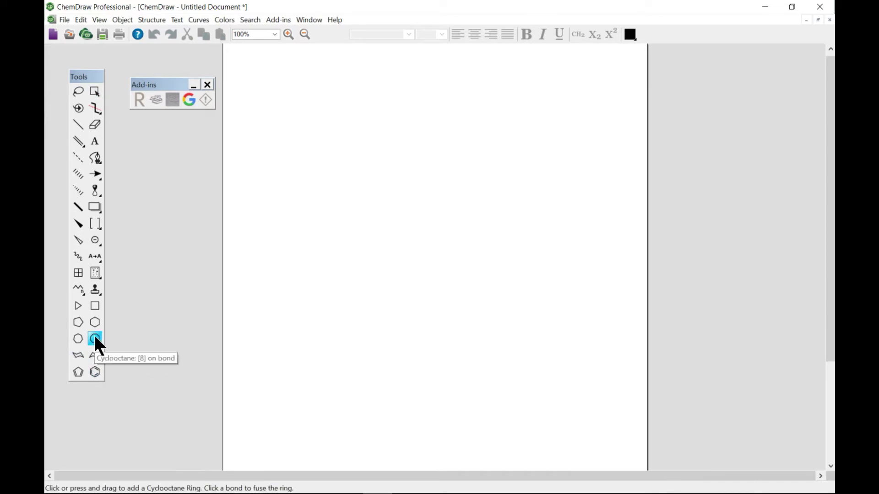
{"action": "left_click", "coordinate": [284, 112]}
{"action": "left_click_drag", "start_coordinate": [247, 160], "coordinate": [230, 147]}
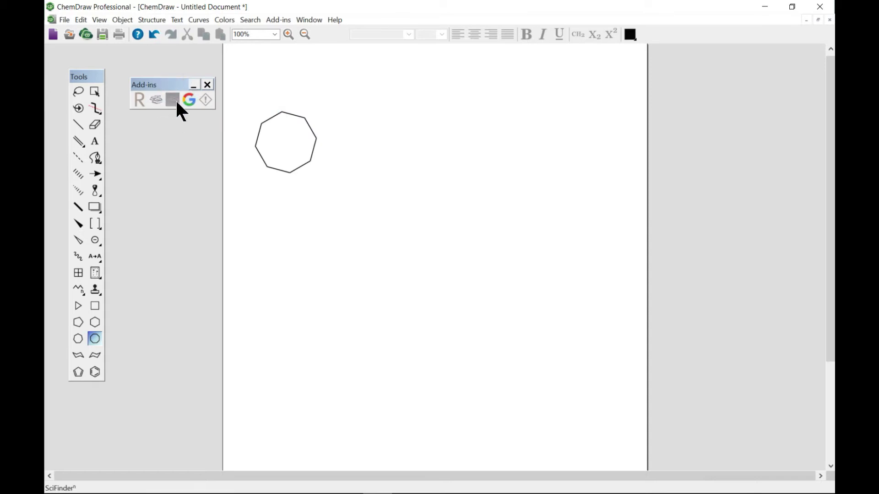
{"action": "left_click_drag", "start_coordinate": [166, 79], "coordinate": [158, 79]}
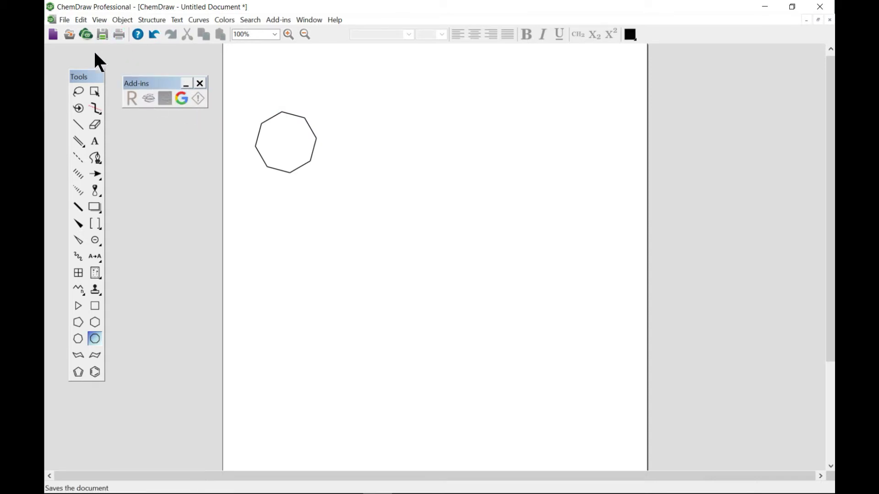
{"action": "left_click", "coordinate": [95, 92]}
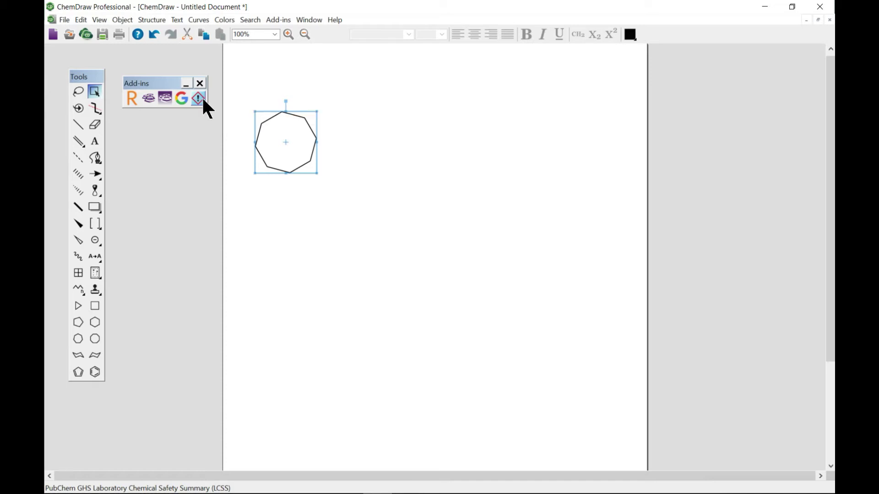
{"action": "left_click", "coordinate": [203, 99]}
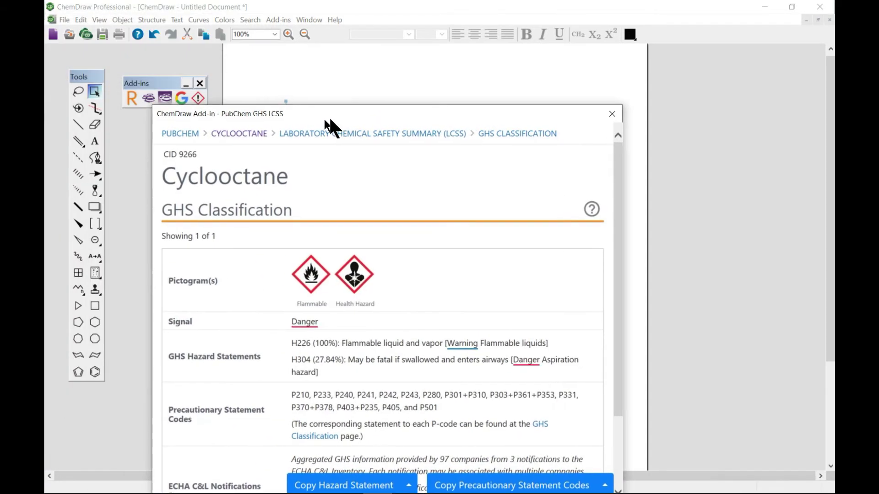
{"action": "left_click_drag", "start_coordinate": [328, 116], "coordinate": [392, 71]}
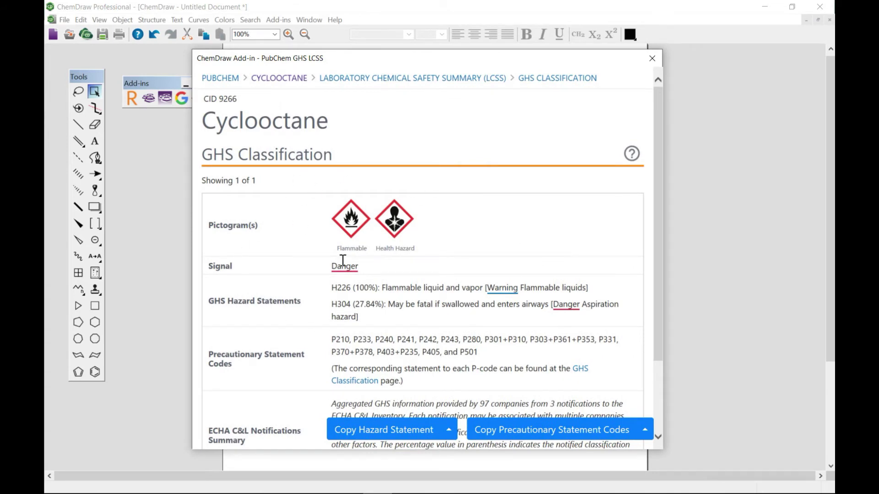
{"action": "scroll", "coordinate": [342, 260], "scroll_direction": "down", "scroll_amount": 2}
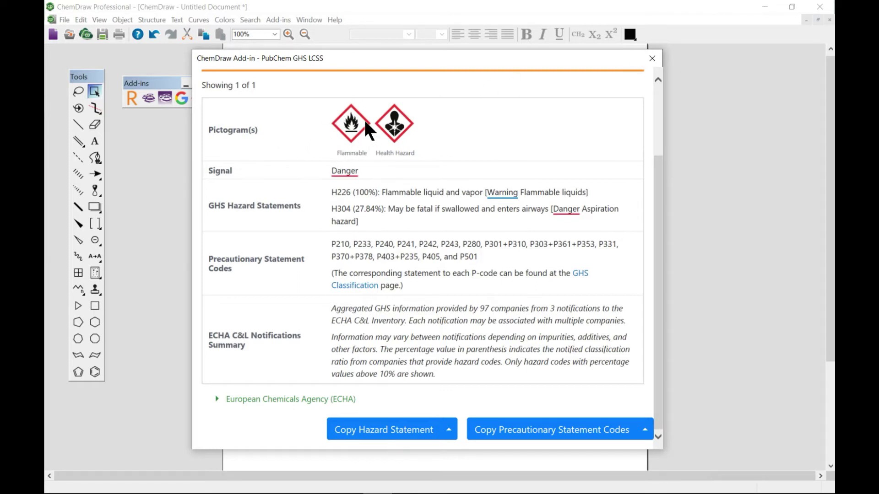
{"action": "left_click", "coordinate": [652, 58]}
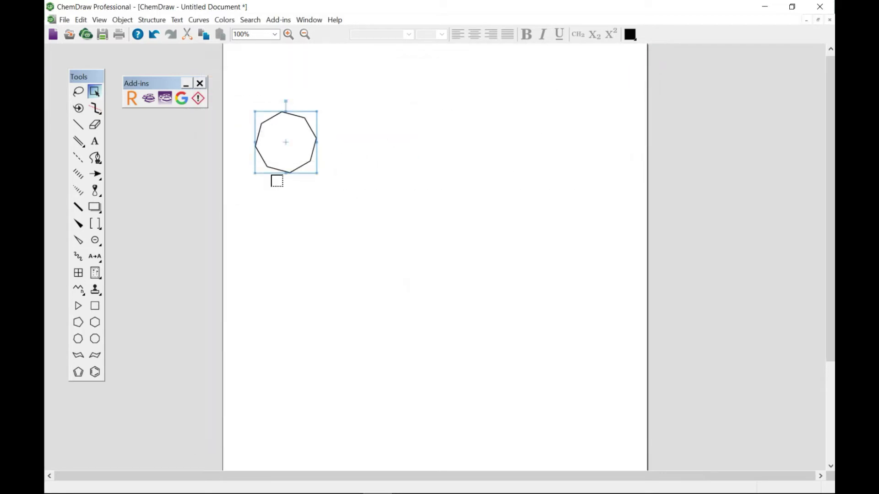
- Draw a benzene ring to the right of the cyclooctane and select it
{"action": "left_click", "coordinate": [94, 372]}
{"action": "left_click", "coordinate": [395, 109]}
{"action": "left_click_drag", "start_coordinate": [421, 174], "coordinate": [334, 183]}
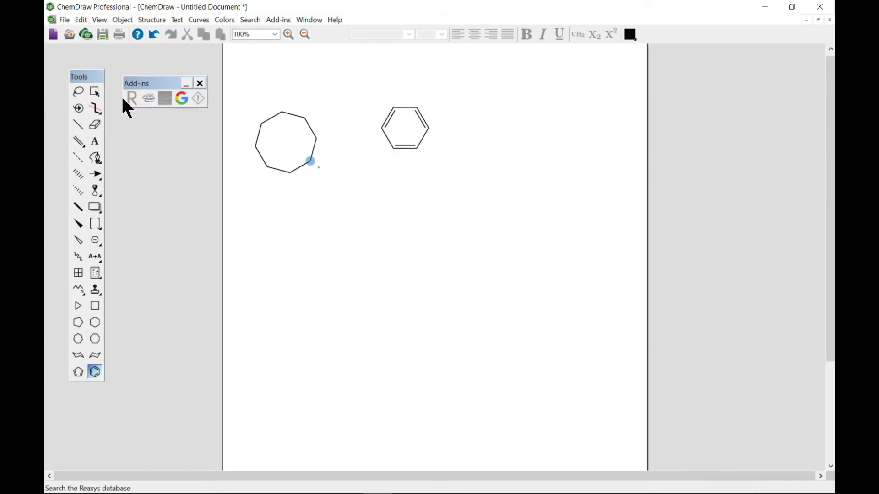
{"action": "left_click", "coordinate": [94, 92]}
- Review benzene's PubChem GHS safety summary, including the H315 statement, then close it
{"action": "left_click", "coordinate": [198, 98]}
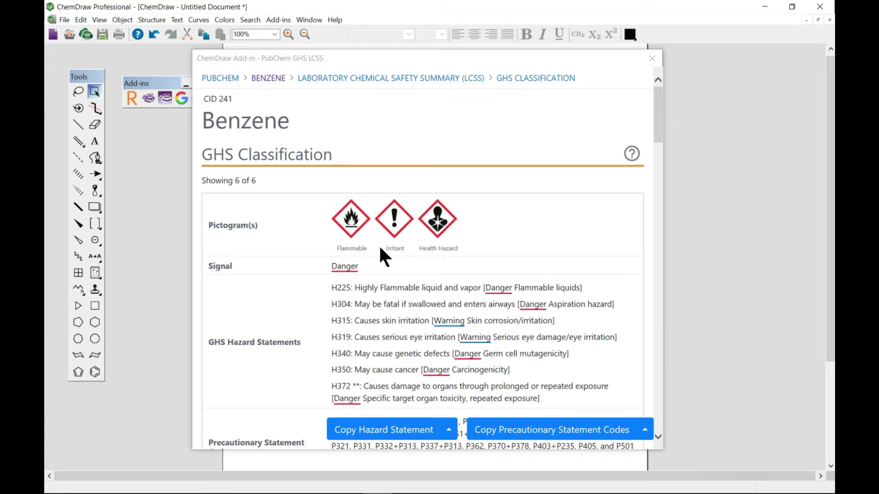
{"action": "scroll", "coordinate": [402, 290], "scroll_direction": "down", "scroll_amount": 1}
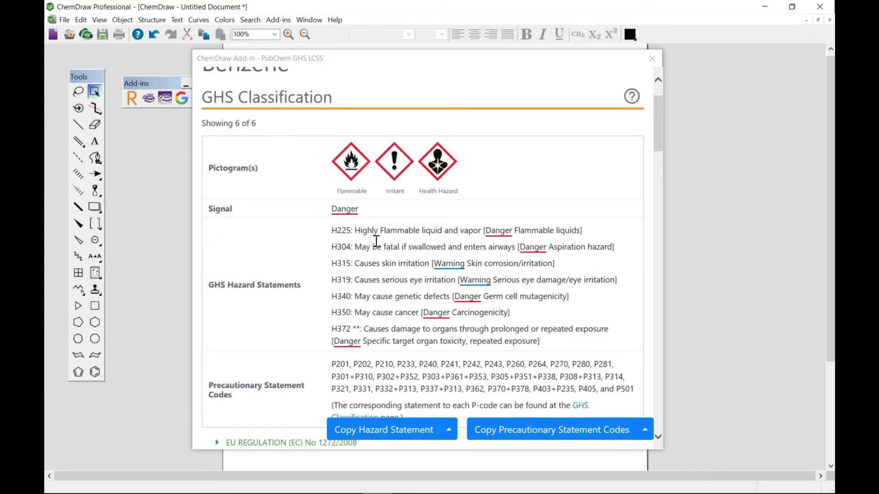
{"action": "left_click_drag", "start_coordinate": [355, 264], "coordinate": [553, 265]}
{"action": "scroll", "coordinate": [376, 294], "scroll_direction": "down", "scroll_amount": 12}
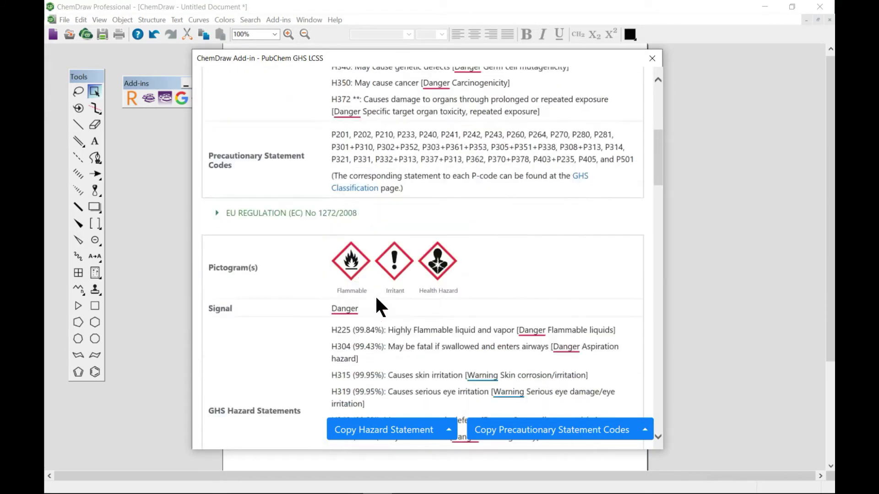
{"action": "scroll", "coordinate": [372, 298], "scroll_direction": "down", "scroll_amount": 10}
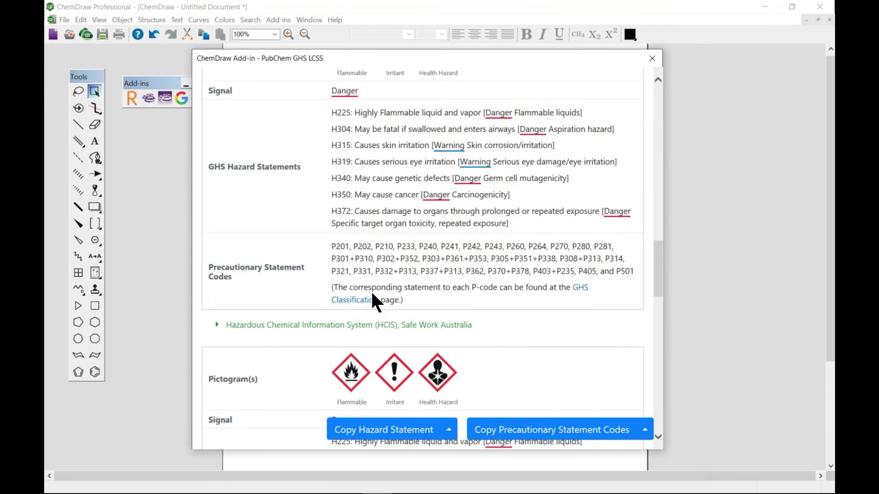
{"action": "scroll", "coordinate": [372, 292], "scroll_direction": "down", "scroll_amount": 3}
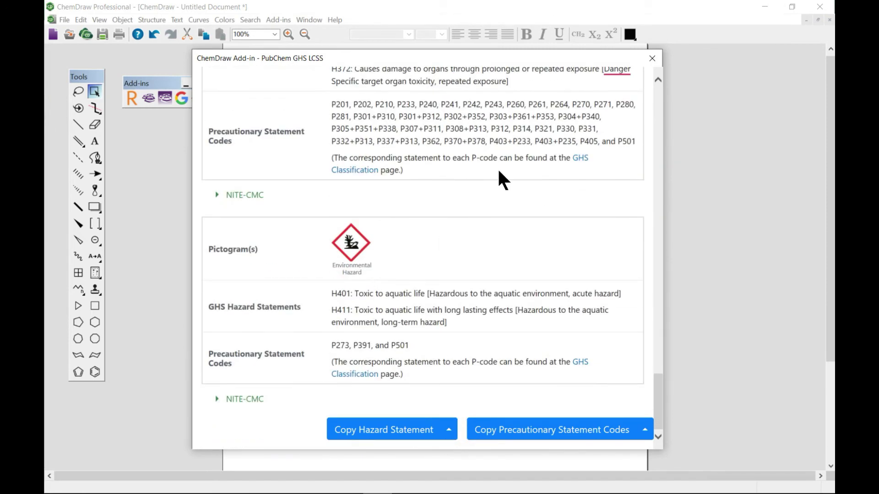
{"action": "left_click", "coordinate": [651, 59]}
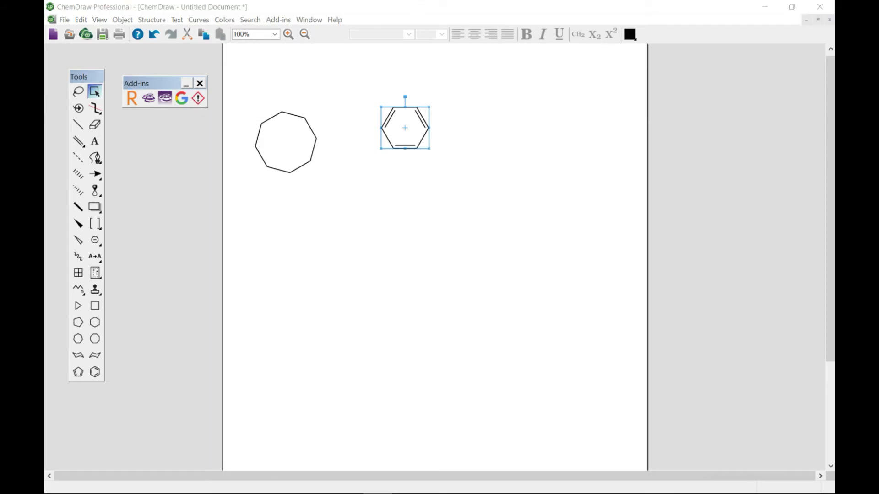
- Dismiss the Google Scholar search, then open and close a SciFinder search for benzene without searching
{"action": "left_click_drag", "start_coordinate": [545, 231], "coordinate": [451, 181]}
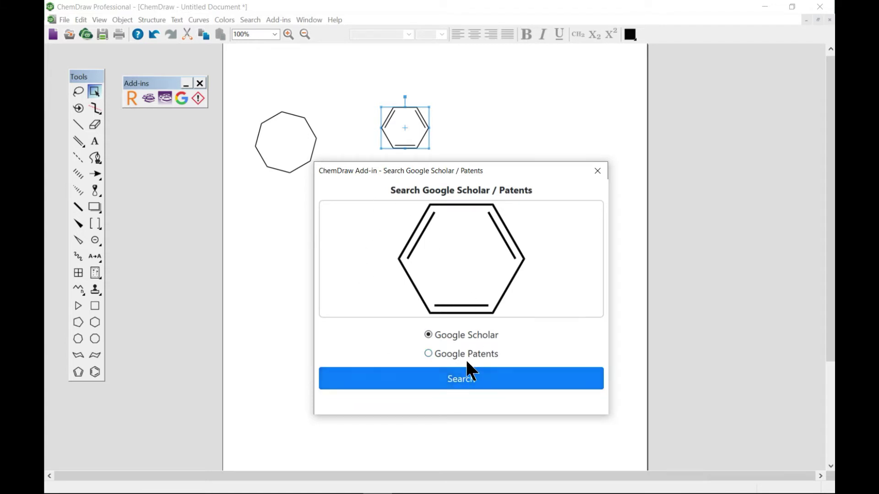
{"action": "left_click", "coordinate": [603, 172]}
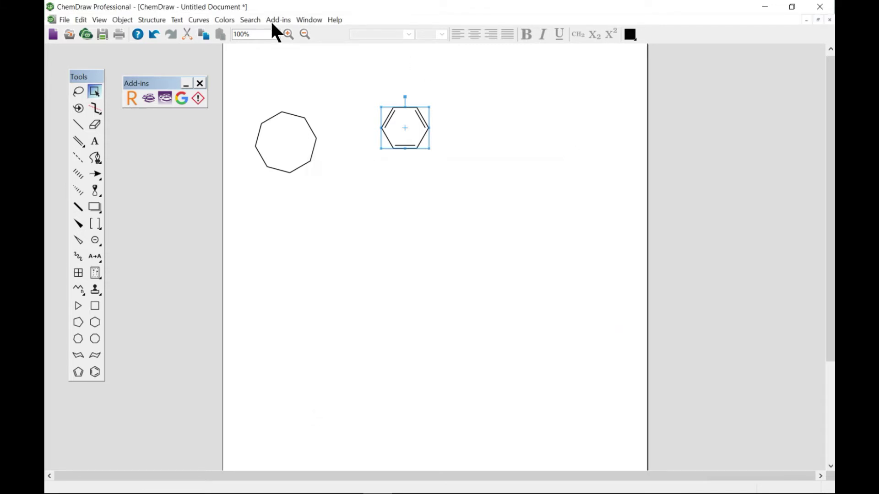
{"action": "left_click", "coordinate": [169, 98]}
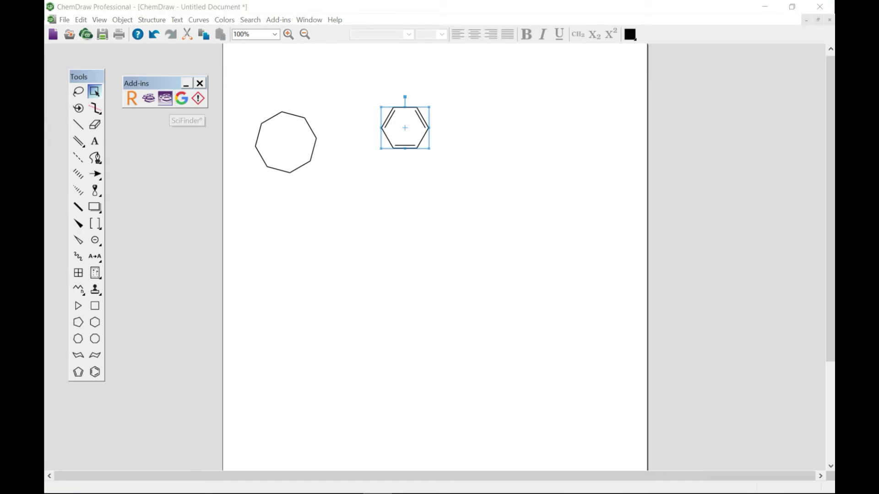
{"action": "left_click_drag", "start_coordinate": [204, 152], "coordinate": [390, 106]}
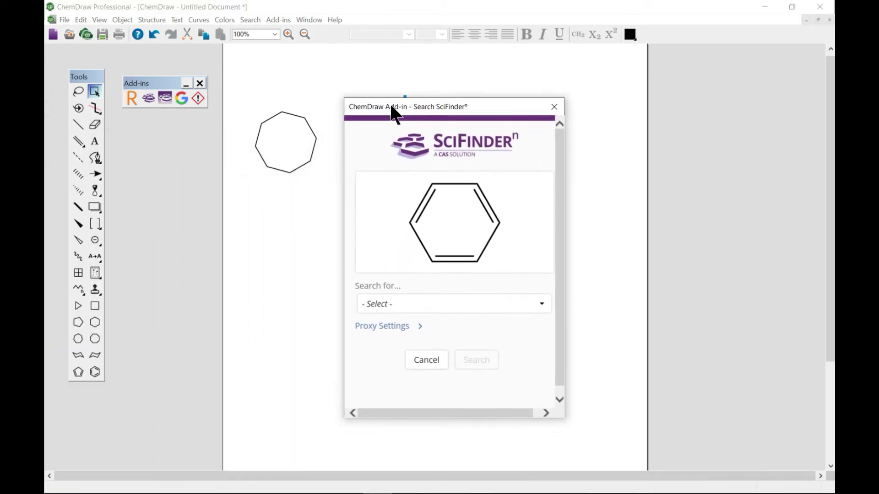
{"action": "left_click", "coordinate": [430, 310]}
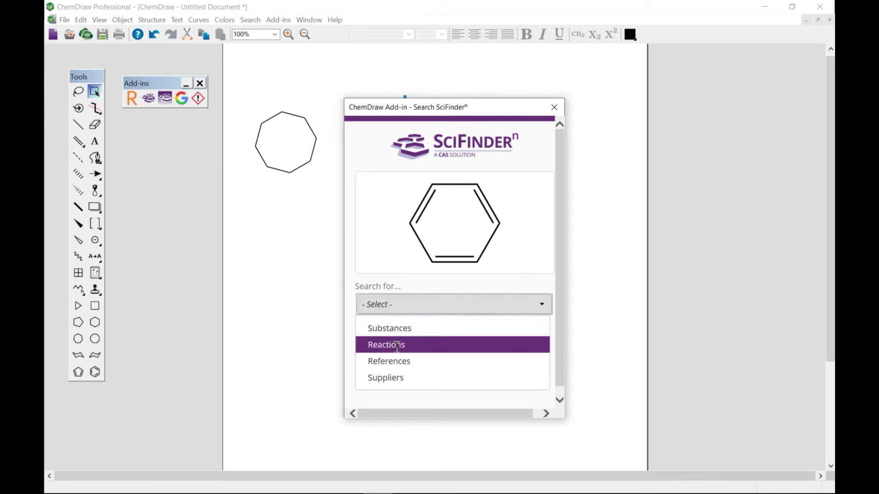
{"action": "left_click", "coordinate": [499, 287]}
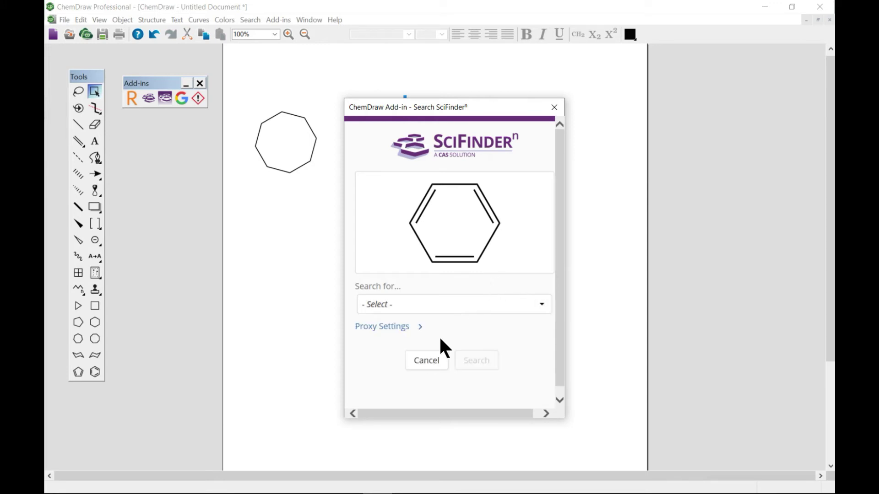
{"action": "left_click", "coordinate": [553, 108]}
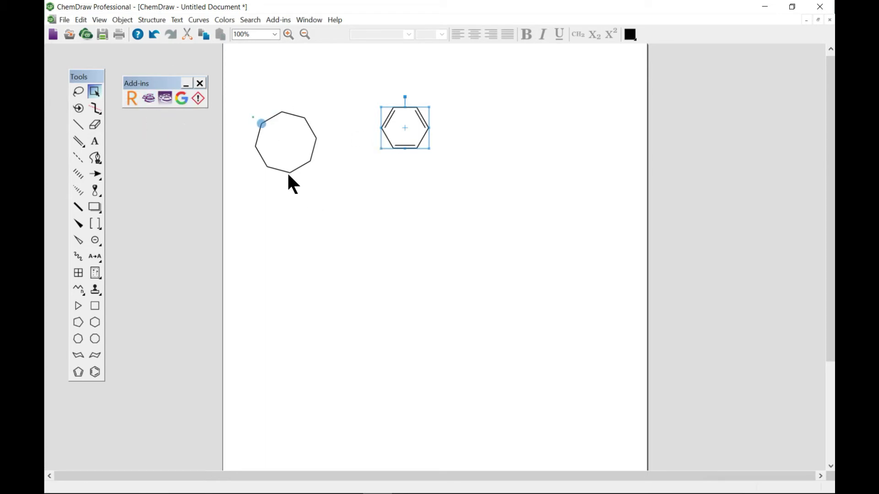
- Delete the cyclooctane ring, then restore and narrow the ChemDraw window over Excel
{"action": "left_click_drag", "start_coordinate": [288, 98], "coordinate": [331, 211]}
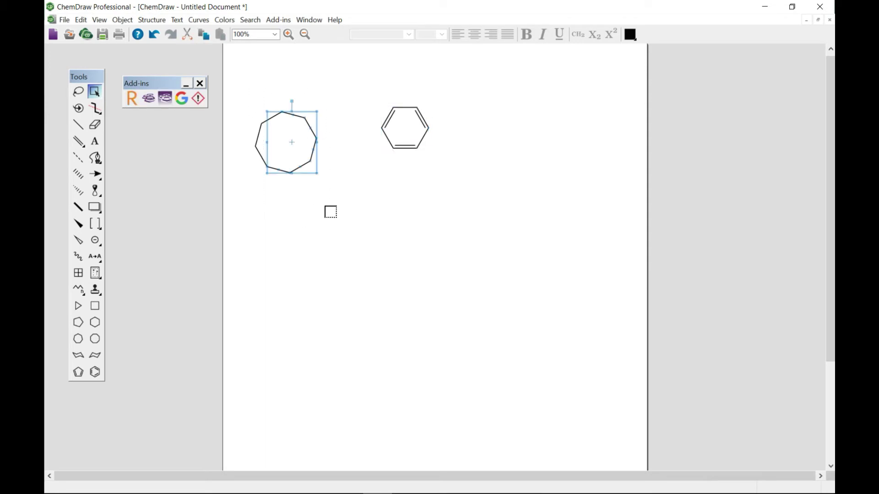
{"action": "left_click_drag", "start_coordinate": [250, 83], "coordinate": [321, 212]}
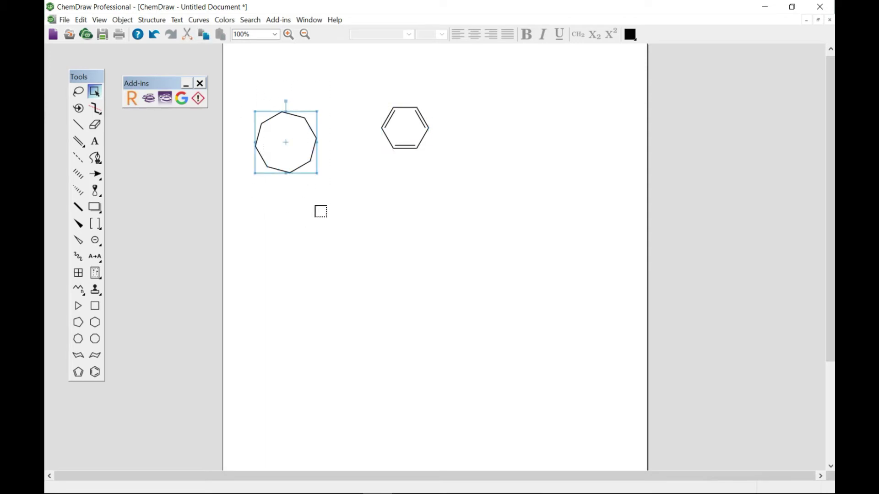
{"action": "key", "text": "Delete"}
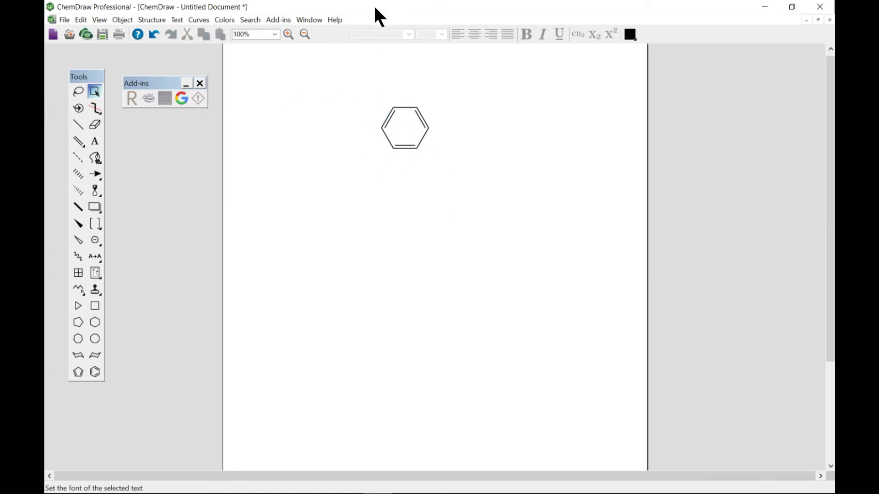
{"action": "left_click_drag", "start_coordinate": [374, 7], "coordinate": [405, 85]}
{"action": "left_click_drag", "start_coordinate": [826, 140], "coordinate": [550, 118]}
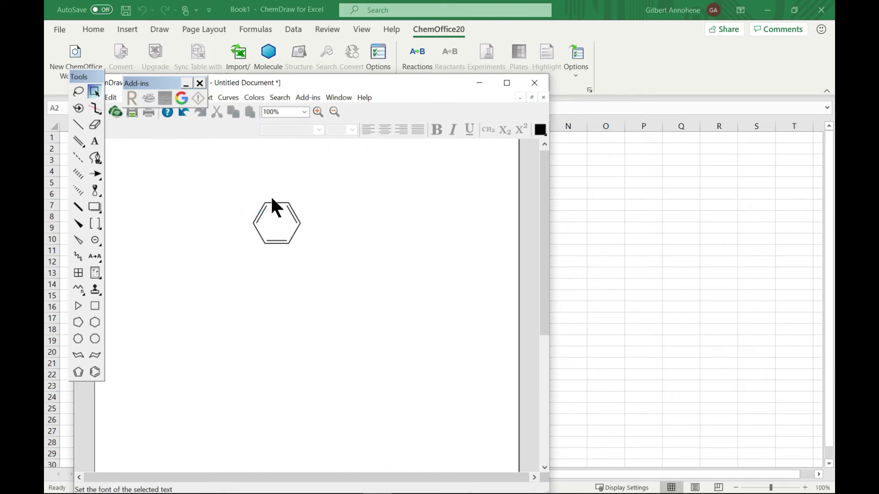
- Embed the benzene structure (C6H6) in cell A2 and add the heading 'Structure' in A1
{"action": "left_click", "coordinate": [534, 84]}
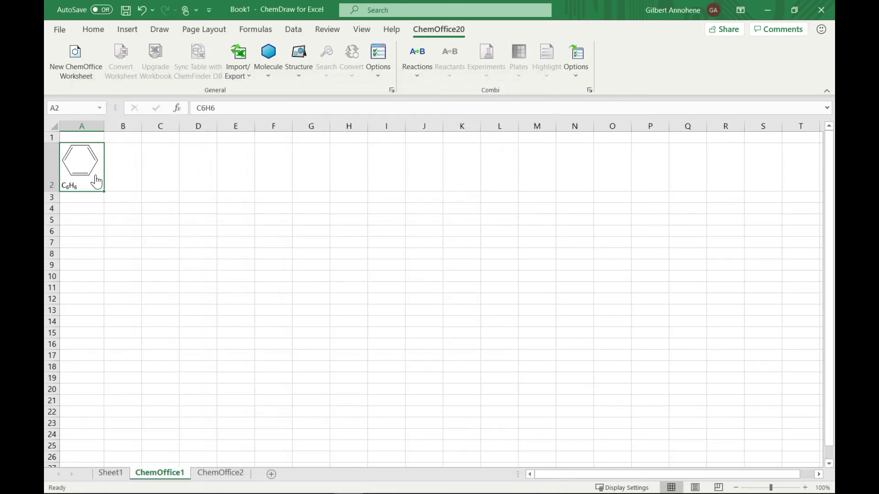
{"action": "left_click", "coordinate": [83, 135]}
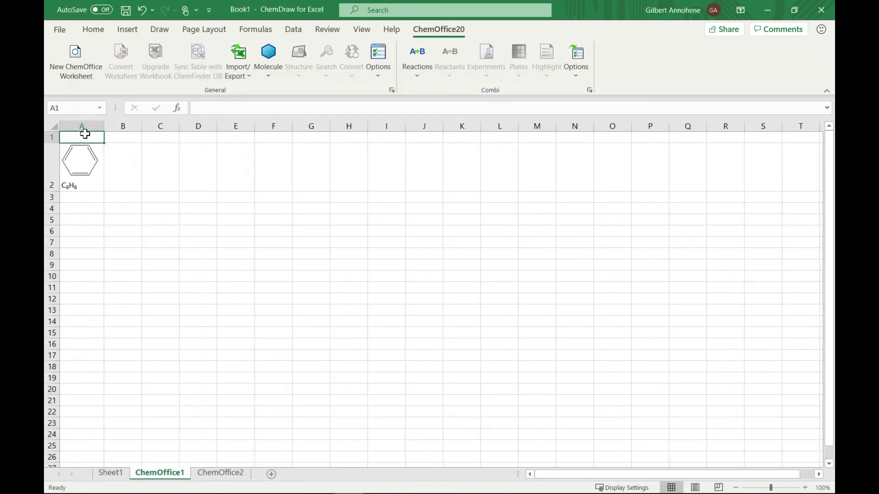
{"action": "type", "text": "Structure"}
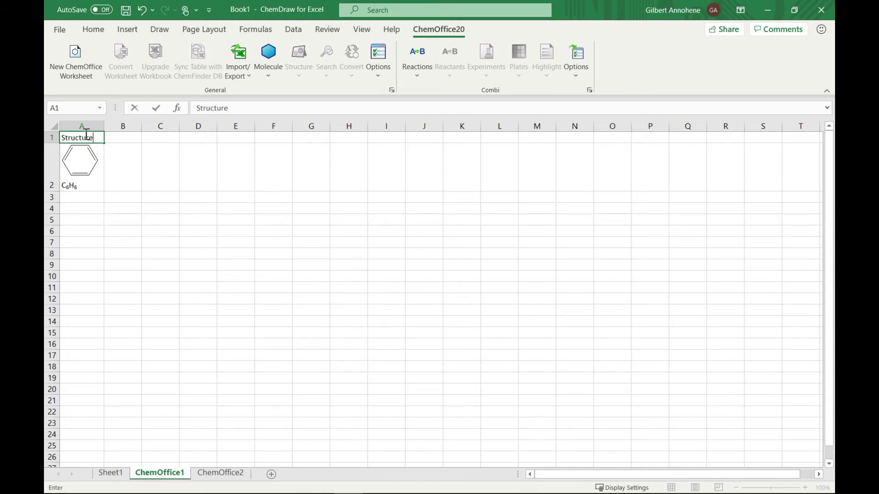
{"action": "left_click", "coordinate": [153, 171]}
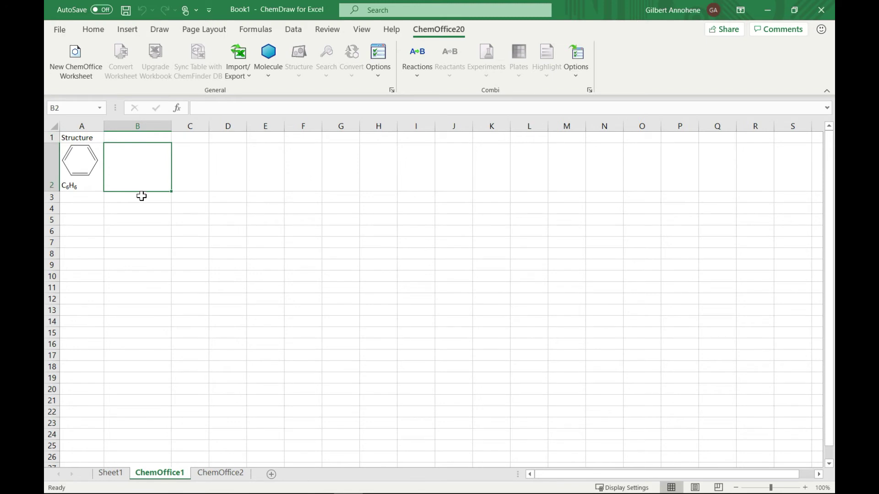
- Make row 3 much taller, then reselect the benzene cell A2
{"action": "left_click", "coordinate": [94, 180]}
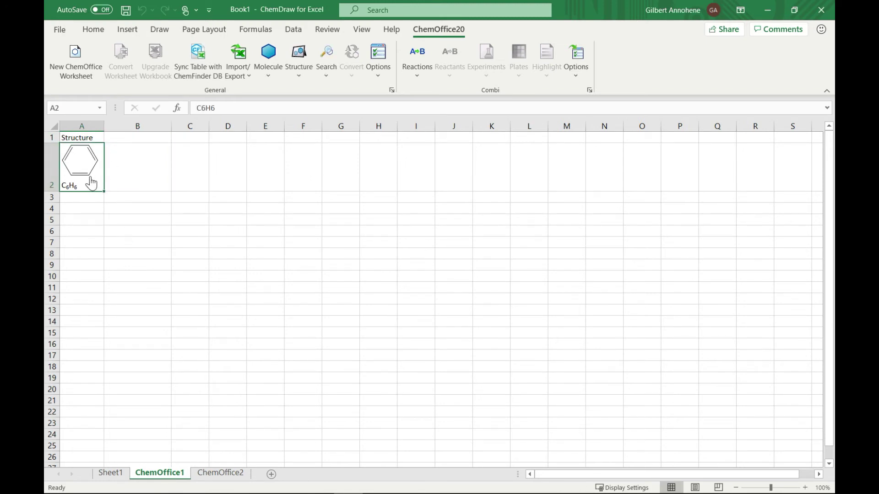
{"action": "left_click", "coordinate": [152, 170]}
{"action": "left_click", "coordinate": [183, 167]}
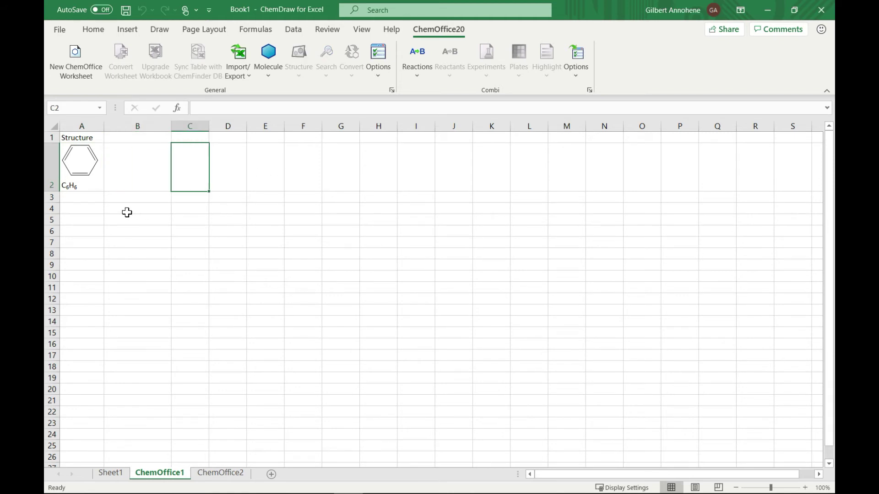
{"action": "left_click", "coordinate": [93, 202]}
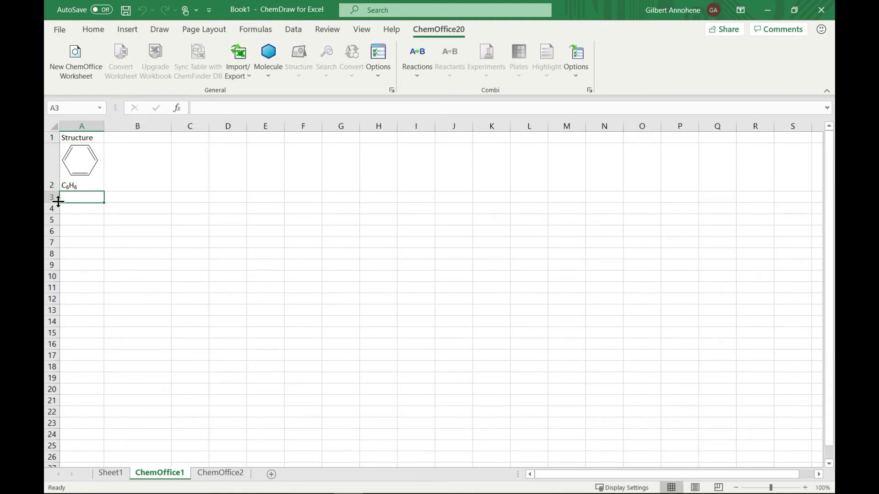
{"action": "left_click_drag", "start_coordinate": [53, 203], "coordinate": [52, 236]}
{"action": "left_click", "coordinate": [64, 167]}
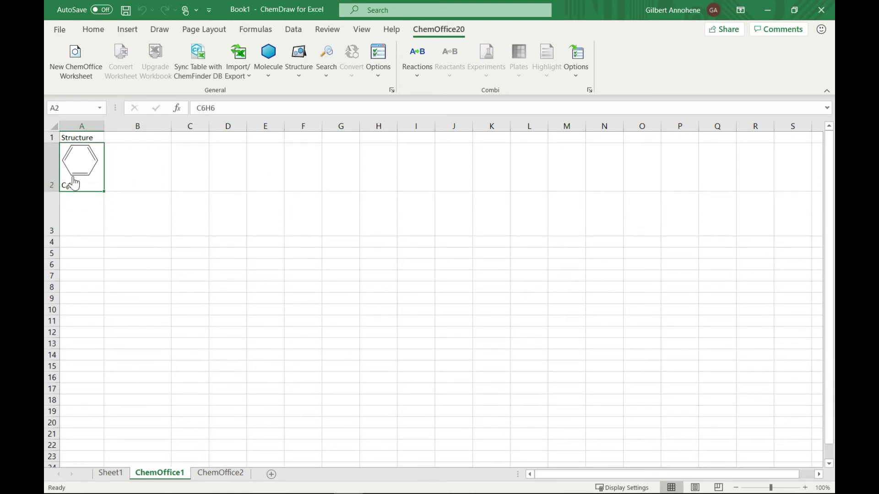
{"action": "left_click", "coordinate": [300, 77]}
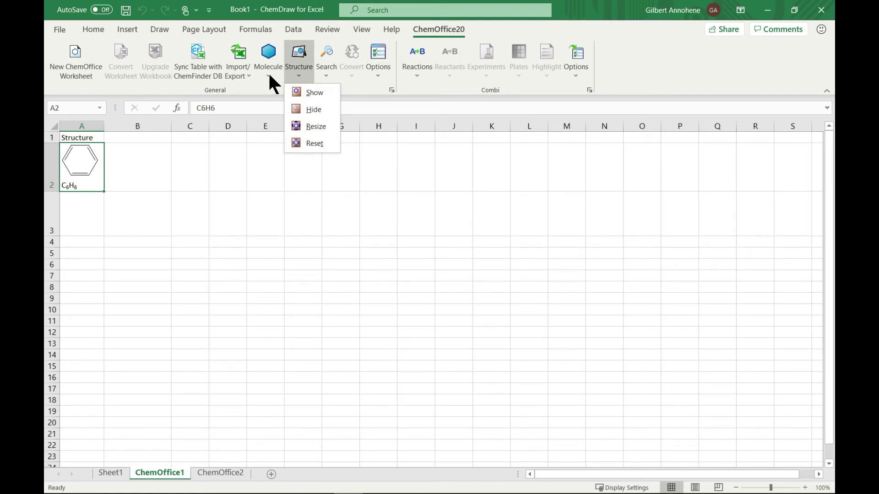
- Abandon an SDF table export without saving, then list the Molecule options for the benzene cell
{"action": "left_click", "coordinate": [250, 76]}
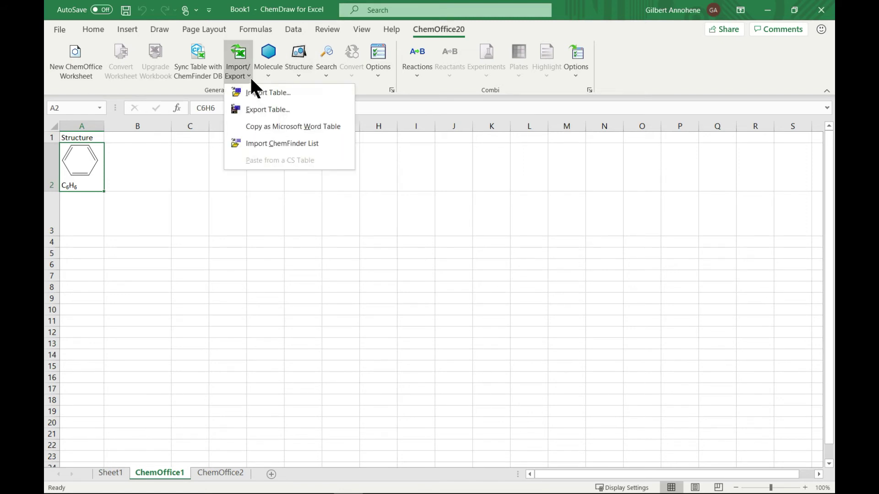
{"action": "left_click", "coordinate": [295, 109]}
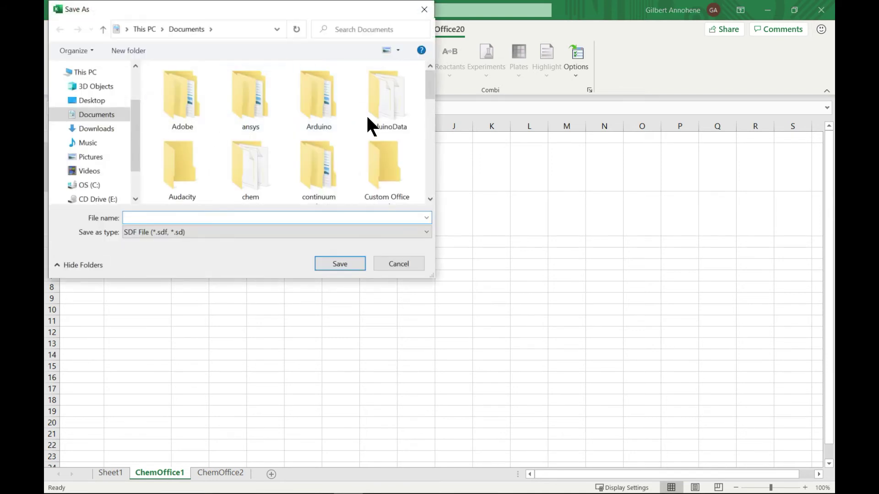
{"action": "left_click", "coordinate": [424, 10]}
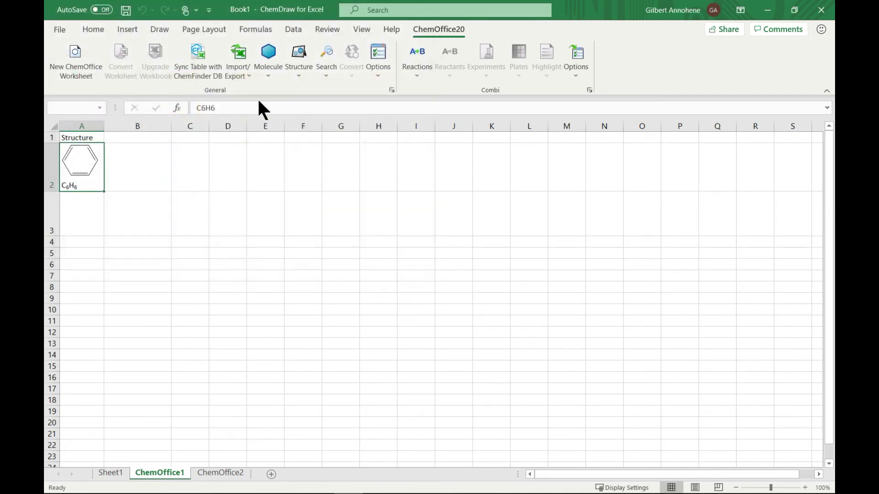
{"action": "left_click", "coordinate": [251, 70]}
{"action": "left_click", "coordinate": [315, 192]}
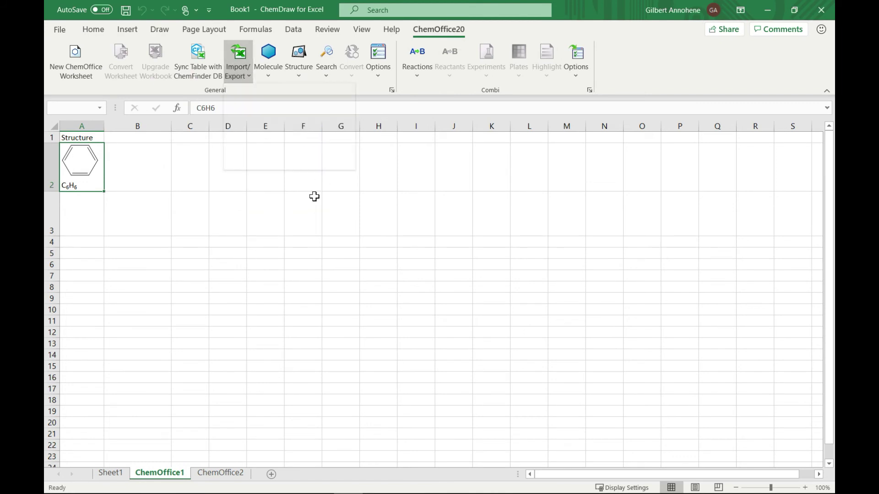
{"action": "left_click", "coordinate": [275, 72]}
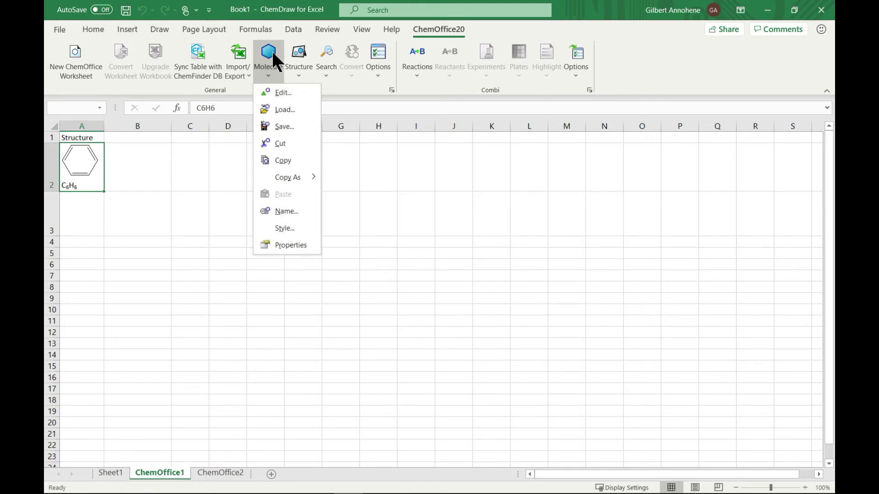
- Add an ethyl chain to the benzene ring in ChemDraw, making A2 ethylbenzene (C8H10)
{"action": "left_click", "coordinate": [279, 94]}
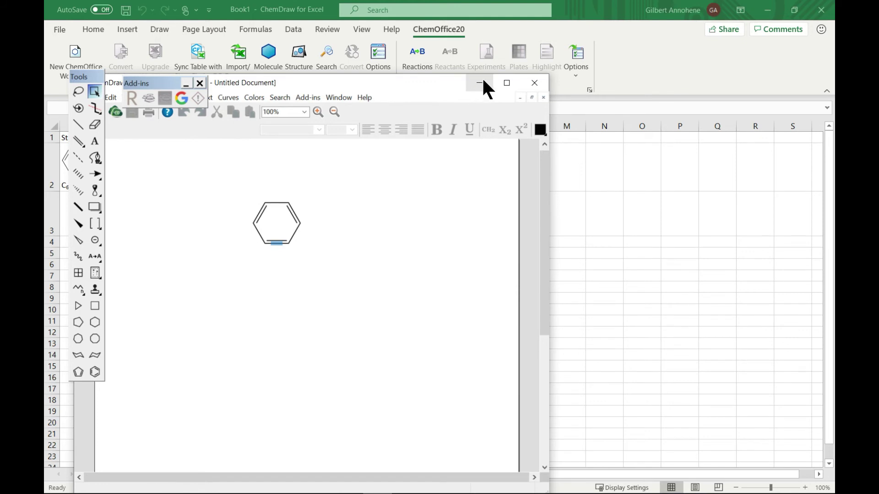
{"action": "left_click", "coordinate": [101, 90]}
{"action": "left_click_drag", "start_coordinate": [227, 185], "coordinate": [337, 294]}
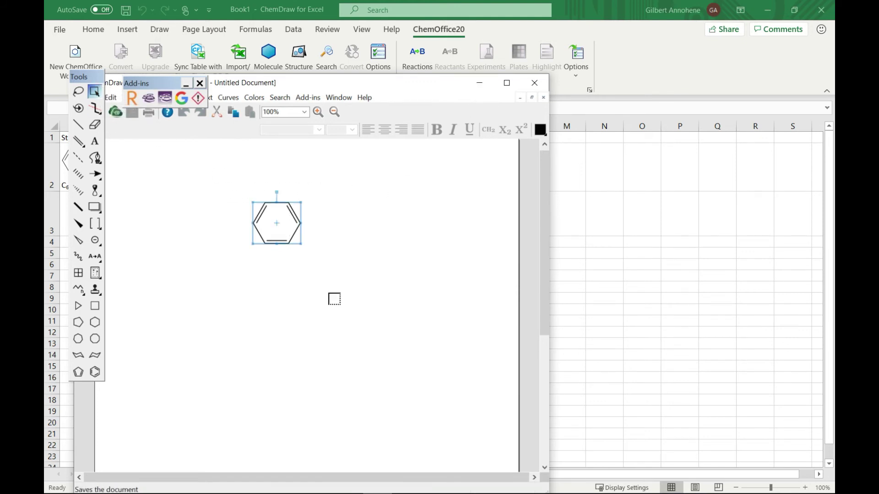
{"action": "left_click", "coordinate": [78, 289]}
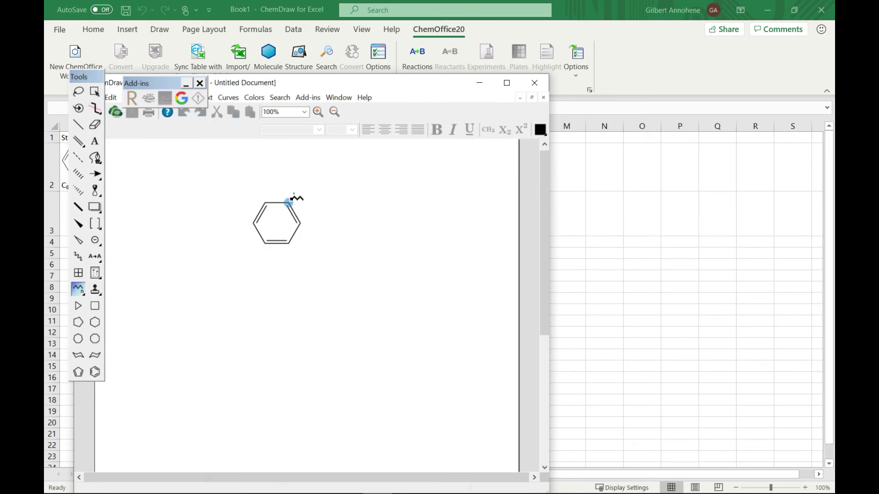
{"action": "left_click_drag", "start_coordinate": [291, 202], "coordinate": [329, 193]}
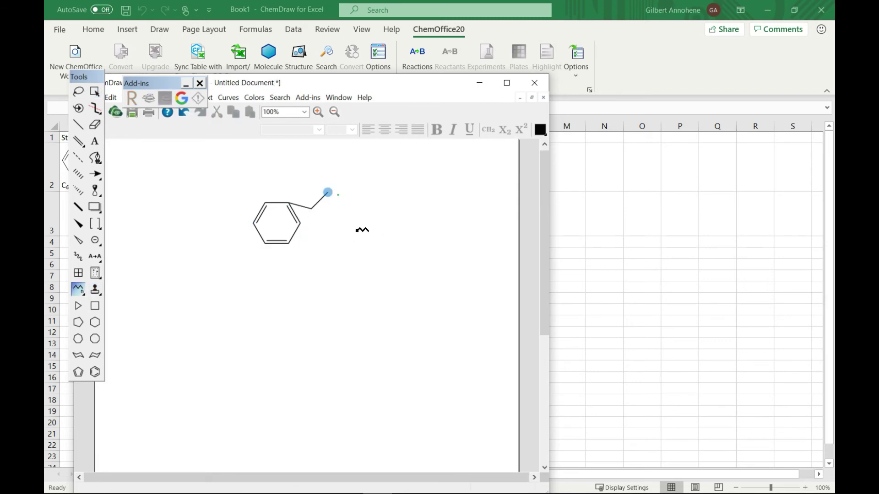
{"action": "left_click", "coordinate": [533, 82]}
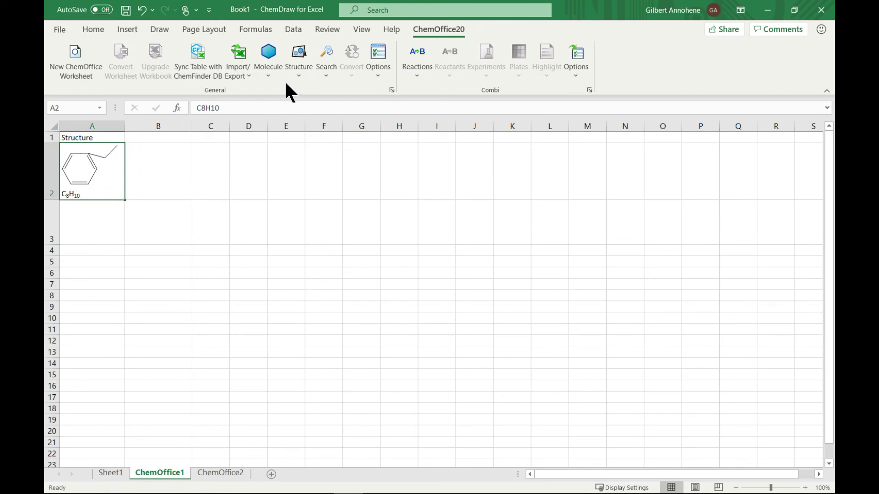
{"action": "left_click", "coordinate": [265, 74]}
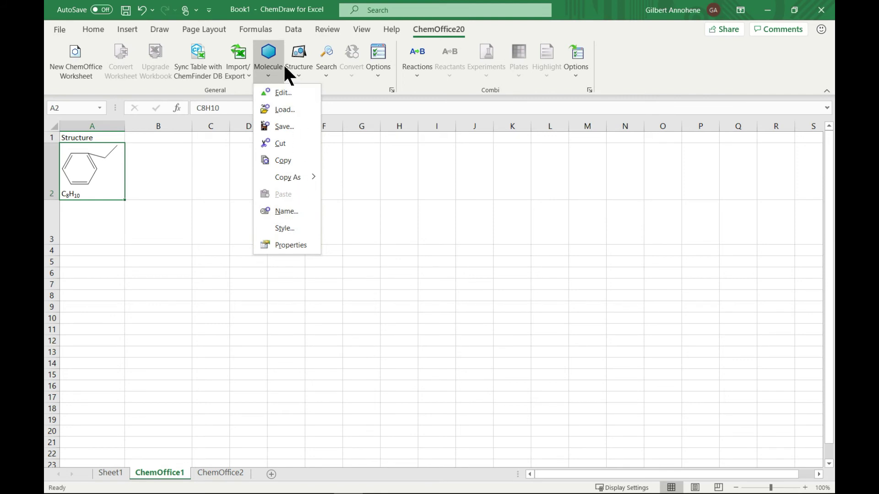
- Add a new molecule to empty cell A3, bringing up the blank ChemDraw Professional editor
{"action": "left_click", "coordinate": [80, 229]}
{"action": "left_click", "coordinate": [98, 225]}
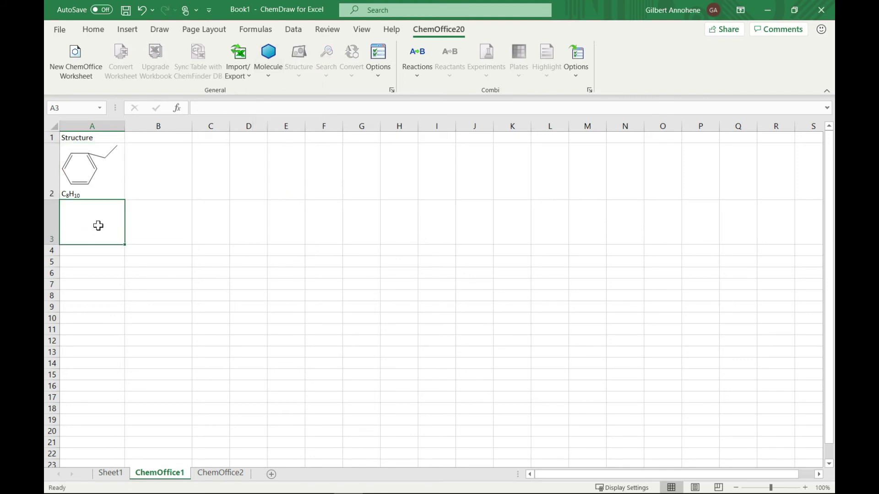
{"action": "left_click", "coordinate": [269, 87]}
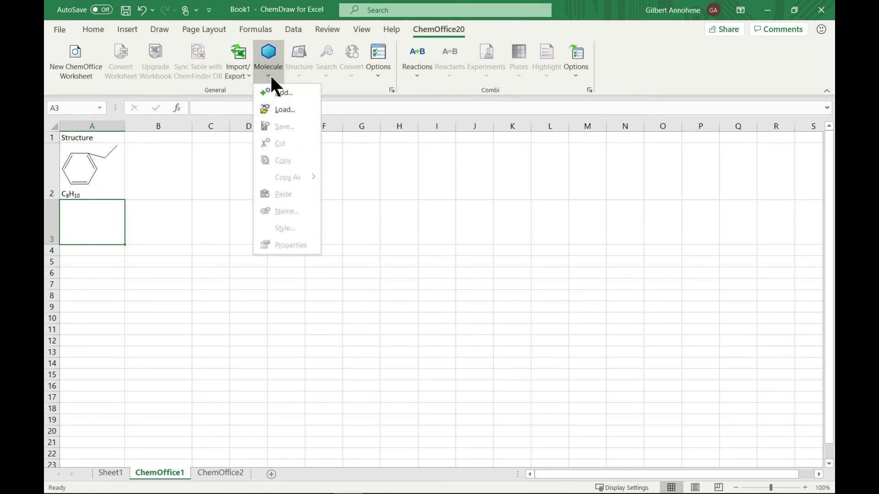
{"action": "left_click", "coordinate": [276, 92]}
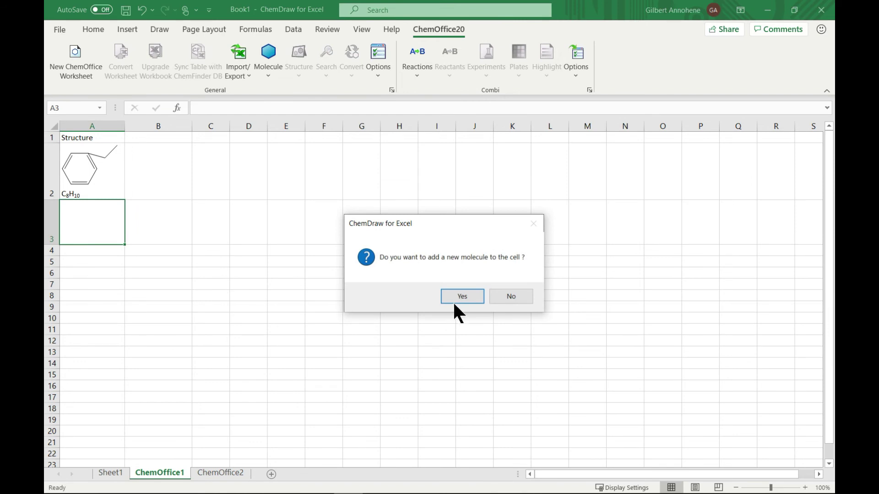
{"action": "left_click", "coordinate": [451, 298]}
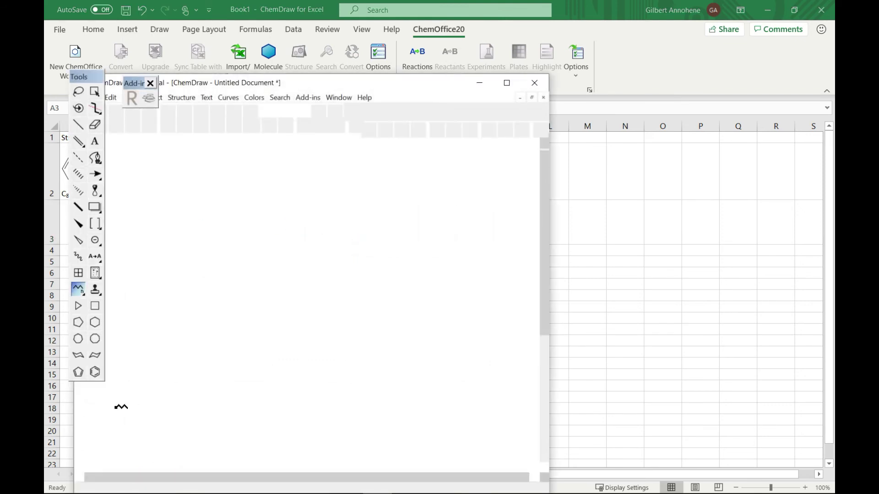
{"action": "mouse_move", "coordinate": [313, 489]}
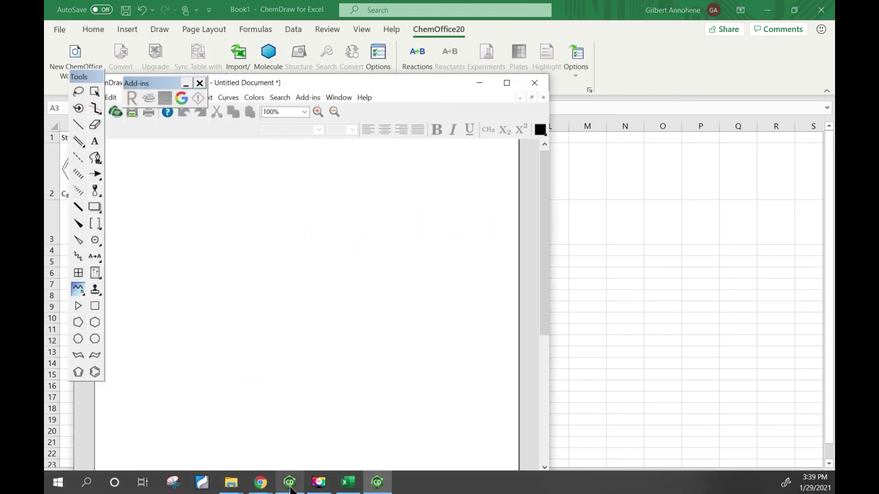
{"action": "left_click", "coordinate": [378, 483]}
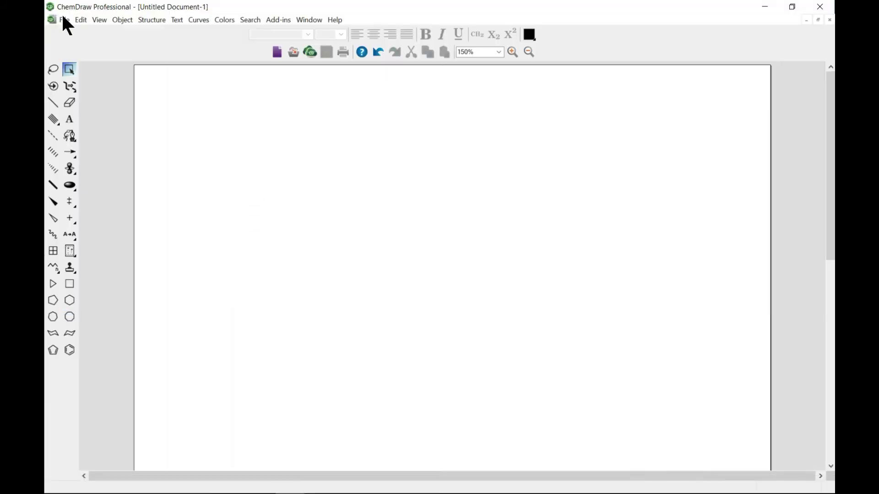
- Open the Catecholamines sample drawing in ChemDraw, dismissing the locked-file notice
{"action": "left_click", "coordinate": [64, 20]}
{"action": "mouse_move", "coordinate": [89, 59]}
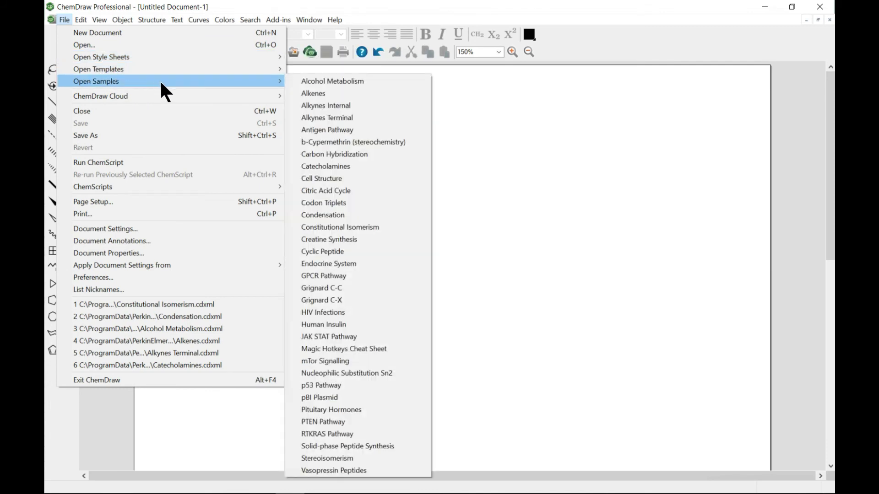
{"action": "mouse_move", "coordinate": [265, 93]}
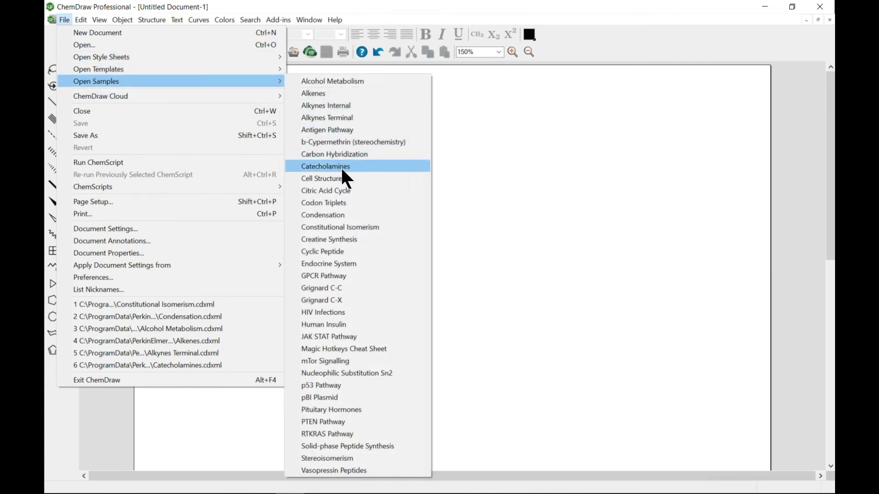
{"action": "left_click", "coordinate": [391, 166]}
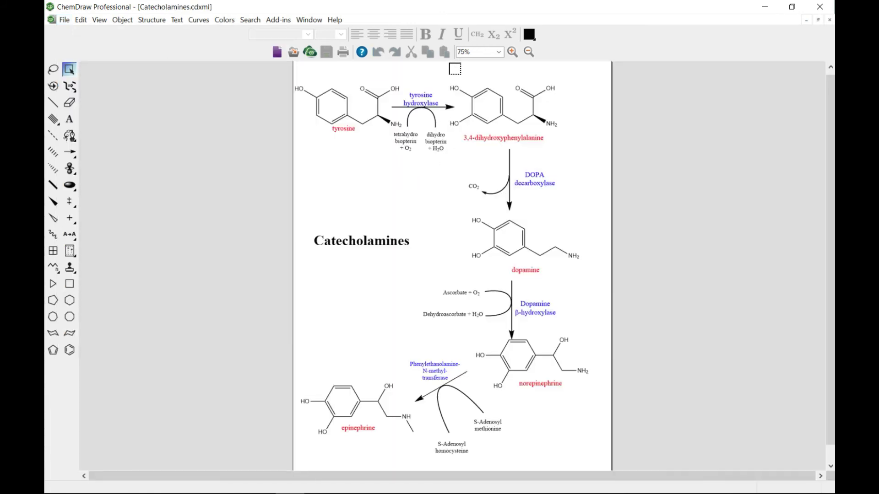
{"action": "left_click", "coordinate": [460, 279]}
- Copy the 3,4-dihydroxyphenylalanine structure and minimize ChemDraw
{"action": "left_click_drag", "start_coordinate": [435, 63], "coordinate": [572, 139]}
{"action": "right_click", "coordinate": [529, 107]}
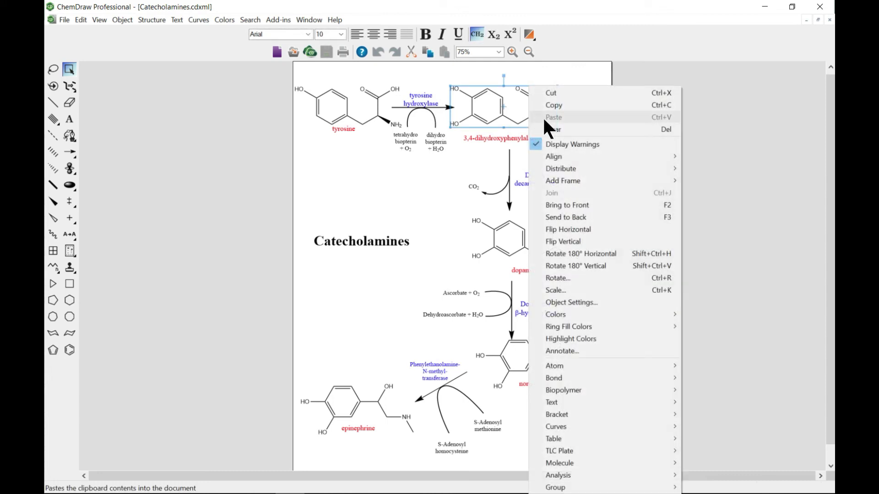
{"action": "left_click", "coordinate": [554, 104]}
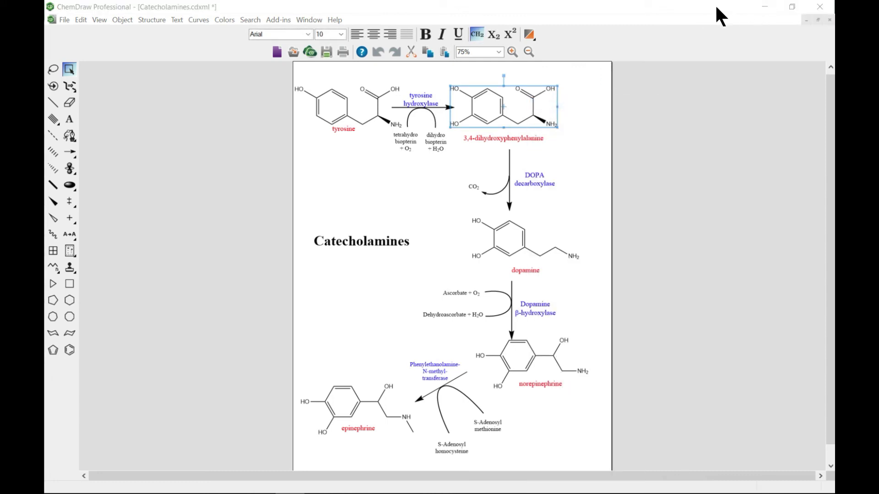
{"action": "left_click", "coordinate": [765, 7]}
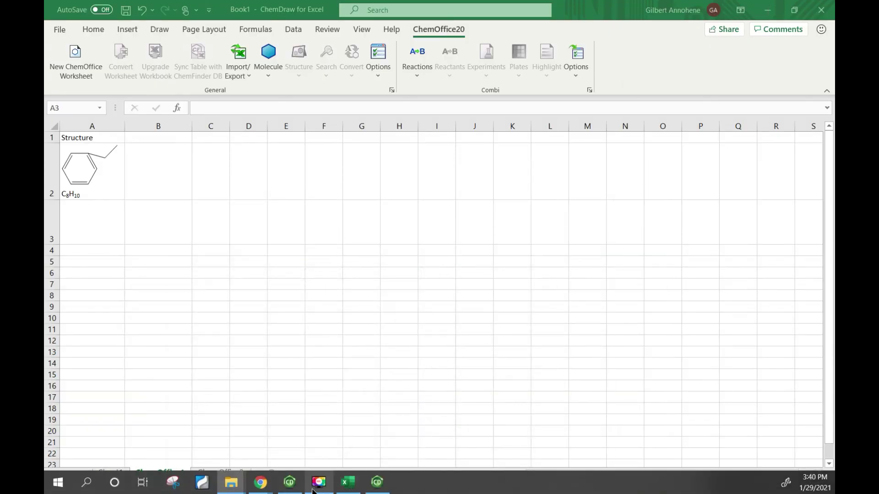
- Paste the copied DOPA structure into A3's ChemDraw editor and embed it as C9H11NO4
{"action": "left_click", "coordinate": [388, 486]}
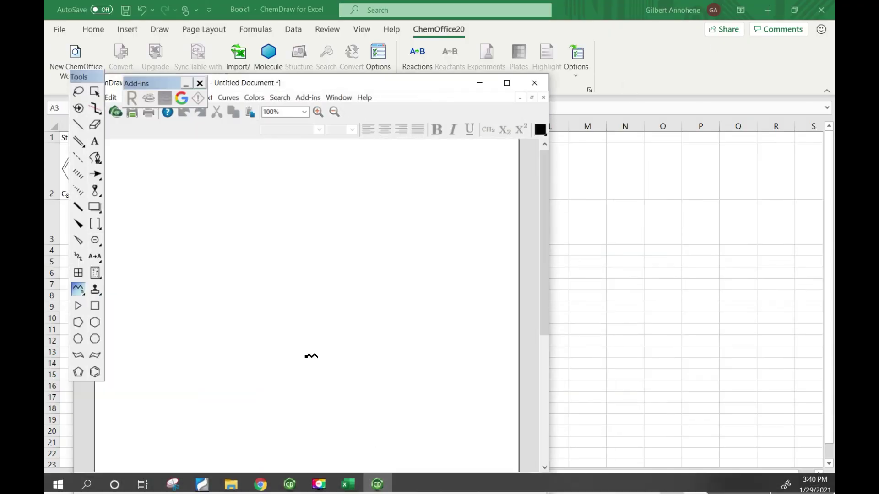
{"action": "right_click", "coordinate": [190, 188]}
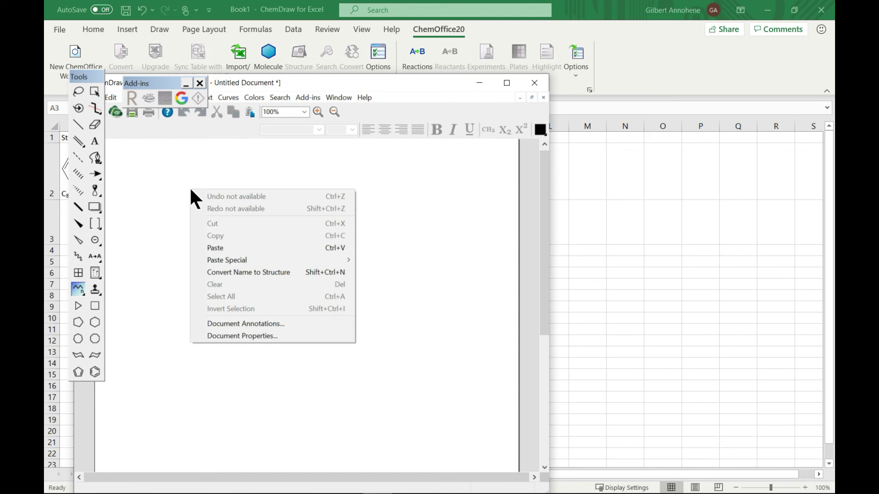
{"action": "left_click", "coordinate": [225, 244]}
{"action": "left_click", "coordinate": [228, 243]}
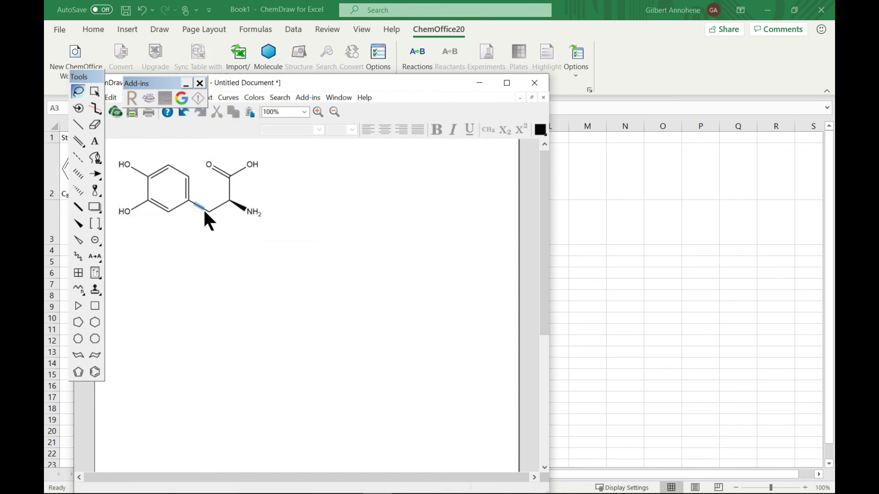
{"action": "left_click", "coordinate": [535, 81]}
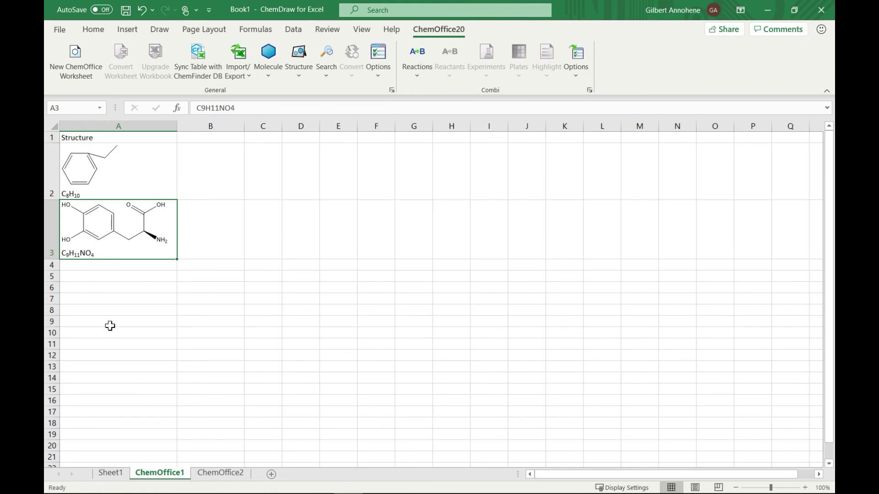
{"action": "left_click", "coordinate": [147, 328]}
- Create a new CombiChem Reactions sheet from the ChemOffice20 reaction options
{"action": "left_click", "coordinate": [133, 249]}
{"action": "left_click", "coordinate": [419, 76]}
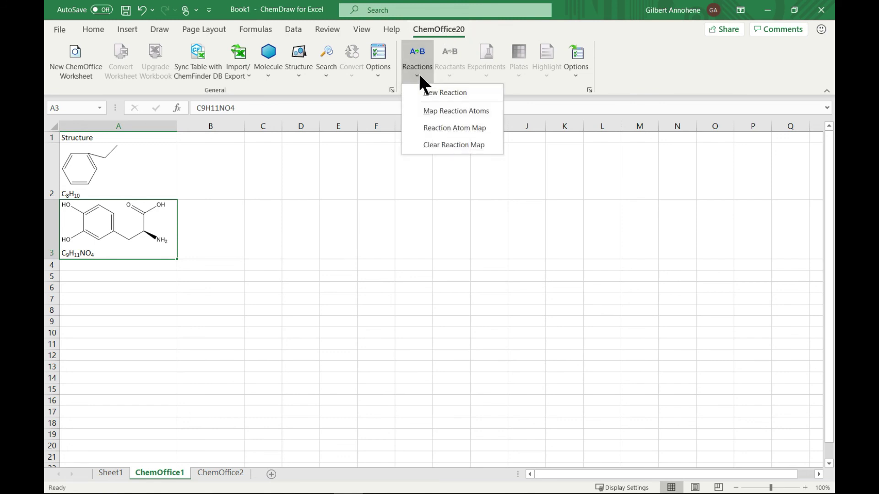
{"action": "left_click", "coordinate": [127, 281]}
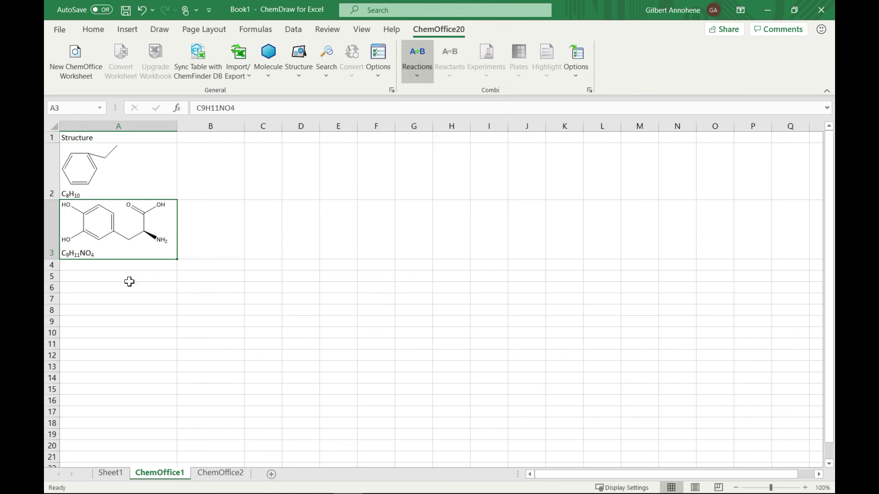
{"action": "left_click", "coordinate": [133, 281]}
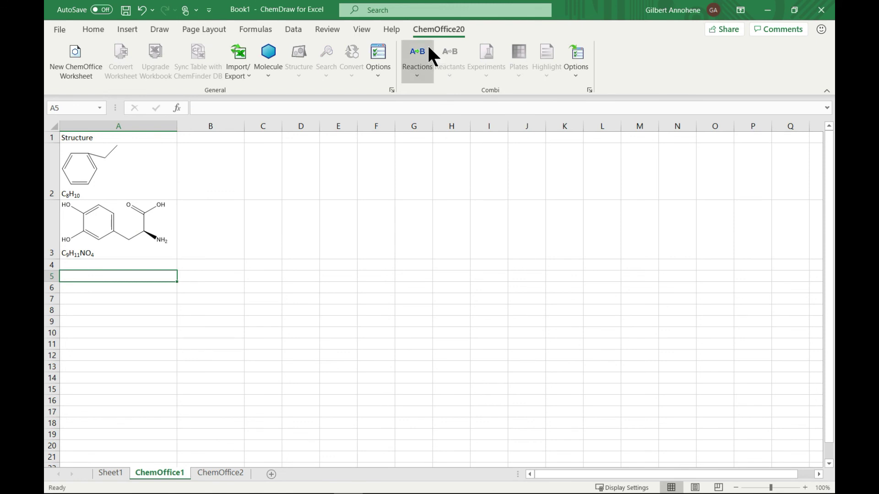
{"action": "left_click", "coordinate": [417, 73]}
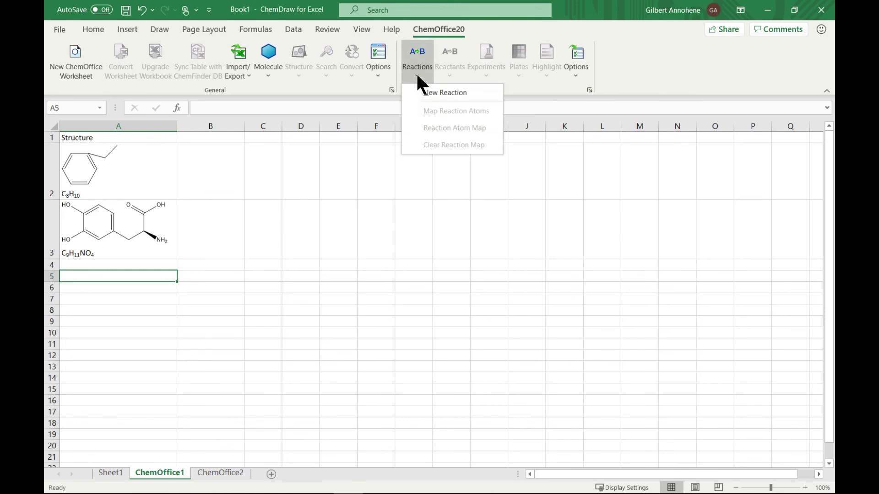
{"action": "left_click", "coordinate": [425, 94]}
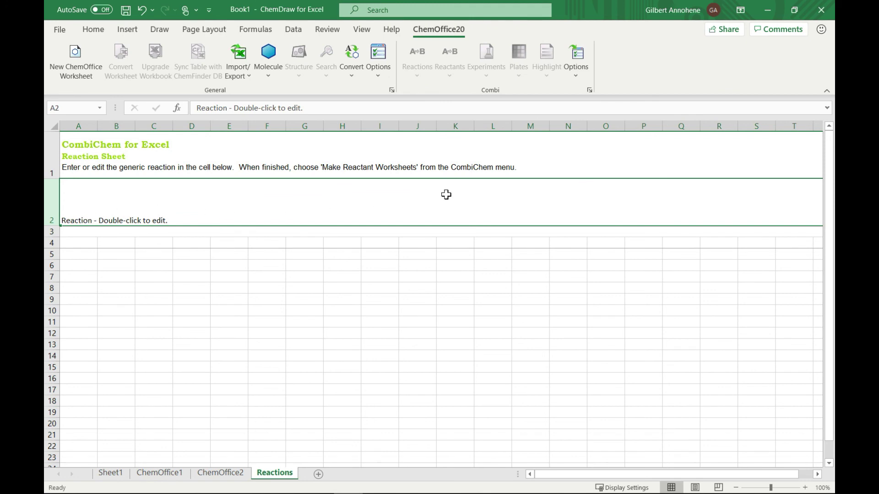
- Return to the ChemOffice1 sheet by way of the ChemOffice2 sheet
{"action": "left_click", "coordinate": [295, 236]}
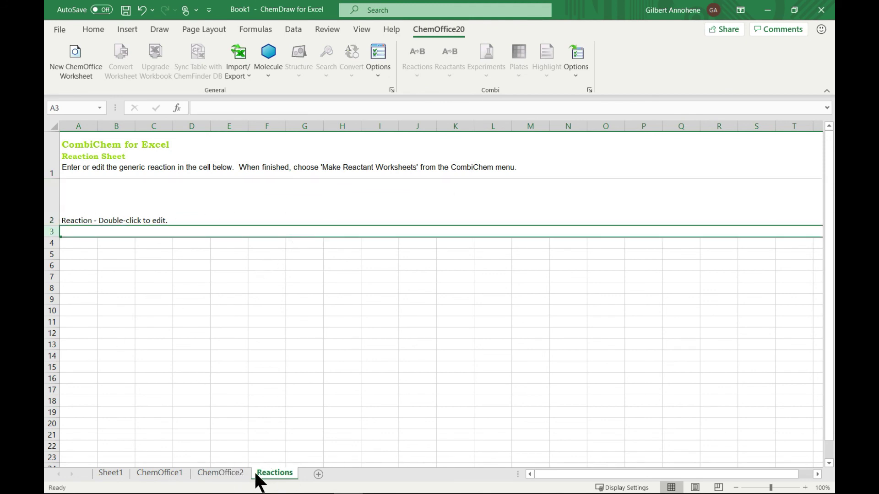
{"action": "left_click", "coordinate": [231, 473]}
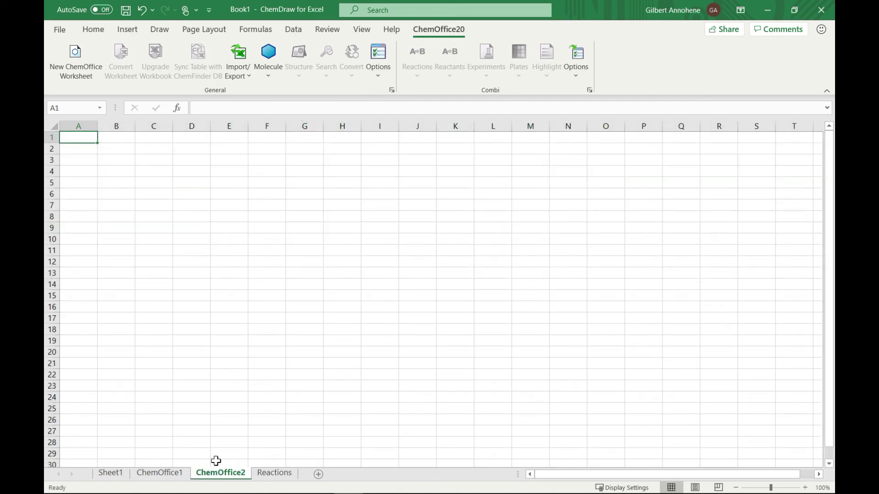
{"action": "left_click", "coordinate": [166, 476]}
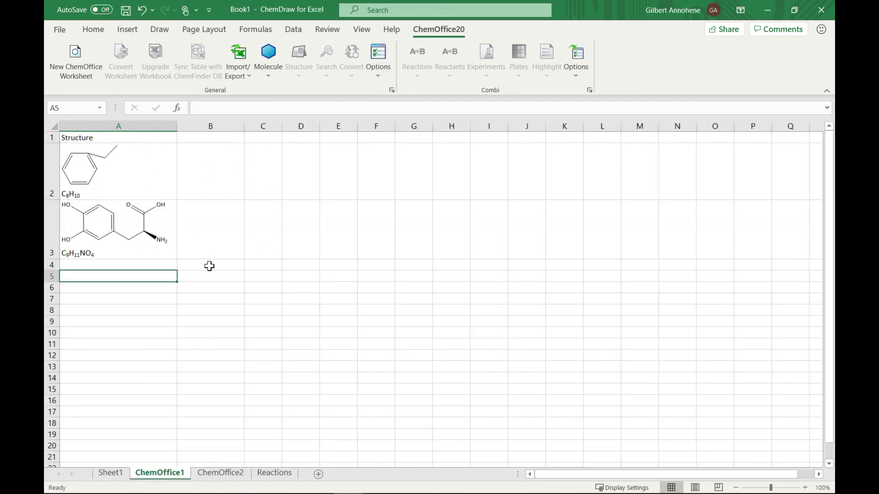